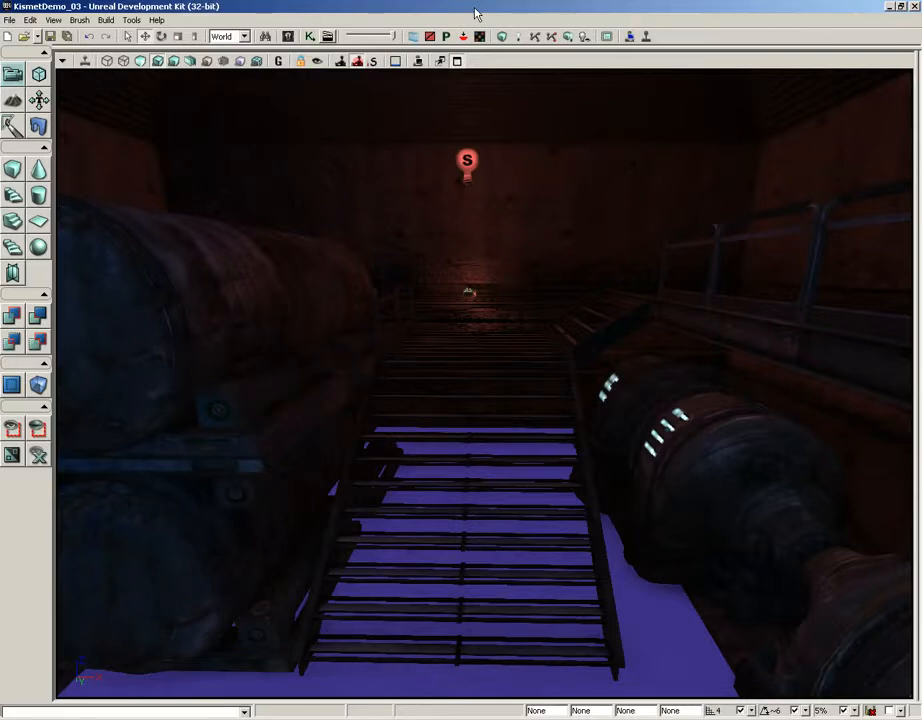
- Fly the camera down the walkway until the lever at its far end is in front
{"action": "left_click_drag", "start_coordinate": [523, 243], "coordinate": [521, 30]}
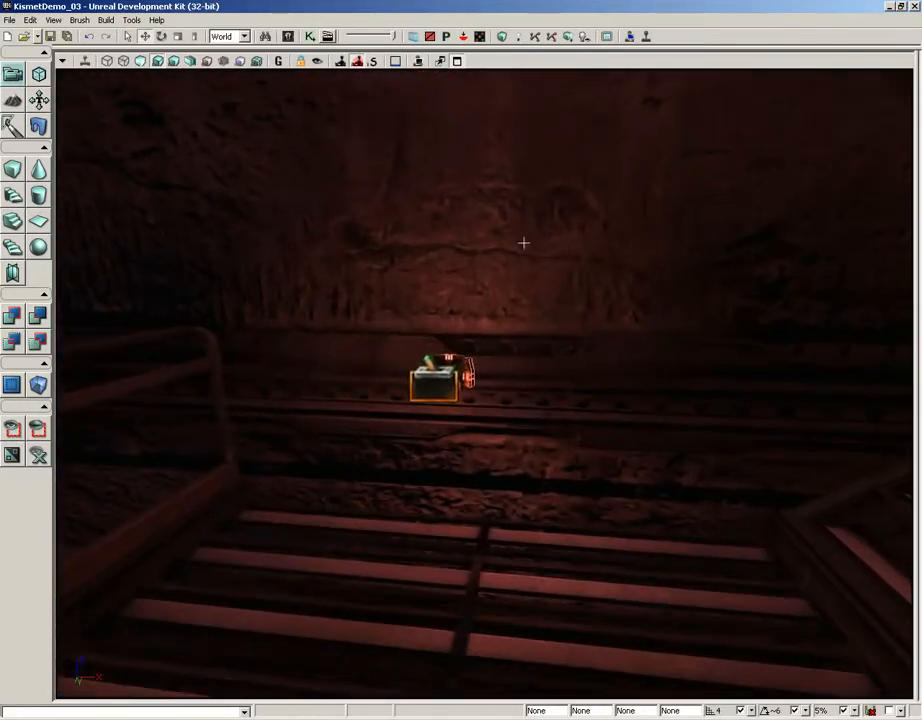
- In Kismet, break the Trigger_2 Used link to Play Announcement and move that node up
{"action": "left_click", "coordinate": [309, 36]}
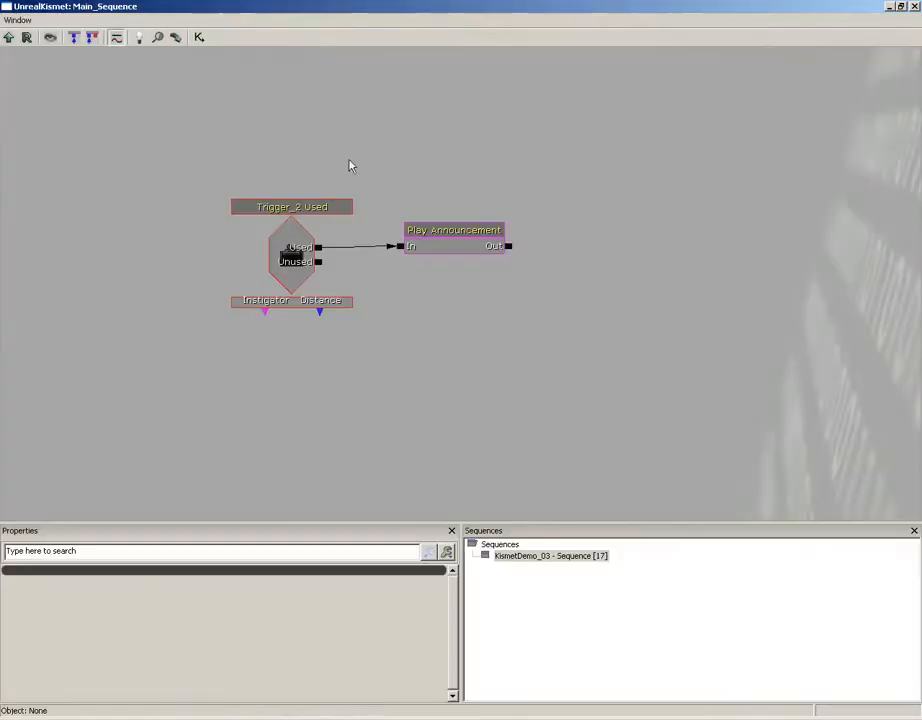
{"action": "left_click", "coordinate": [403, 249], "text": "alt"}
{"action": "left_click", "coordinate": [450, 249]}
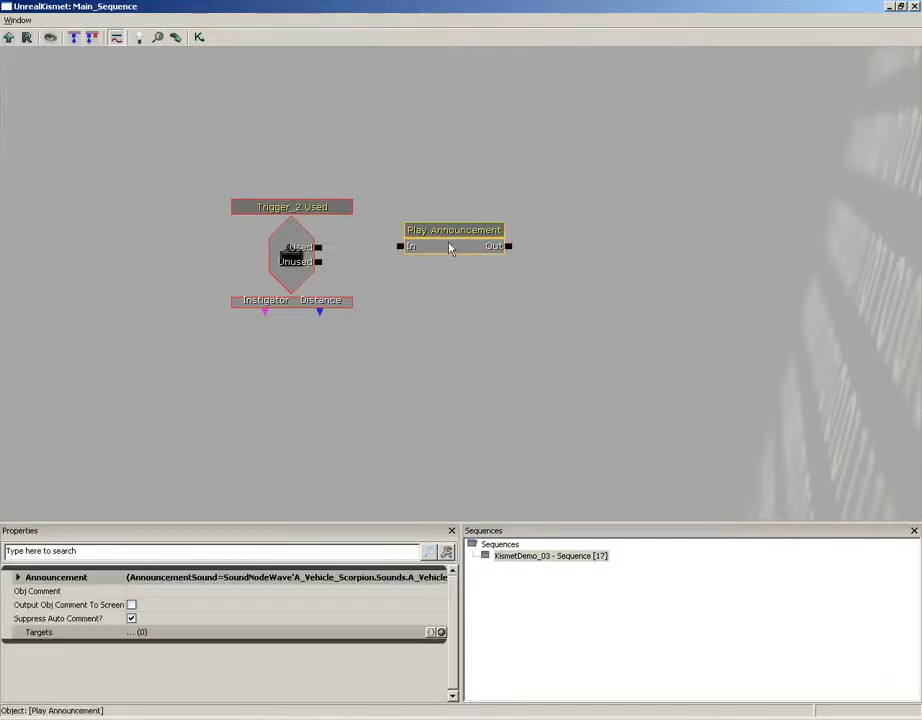
{"action": "left_click_drag", "start_coordinate": [433, 240], "coordinate": [597, 103]}
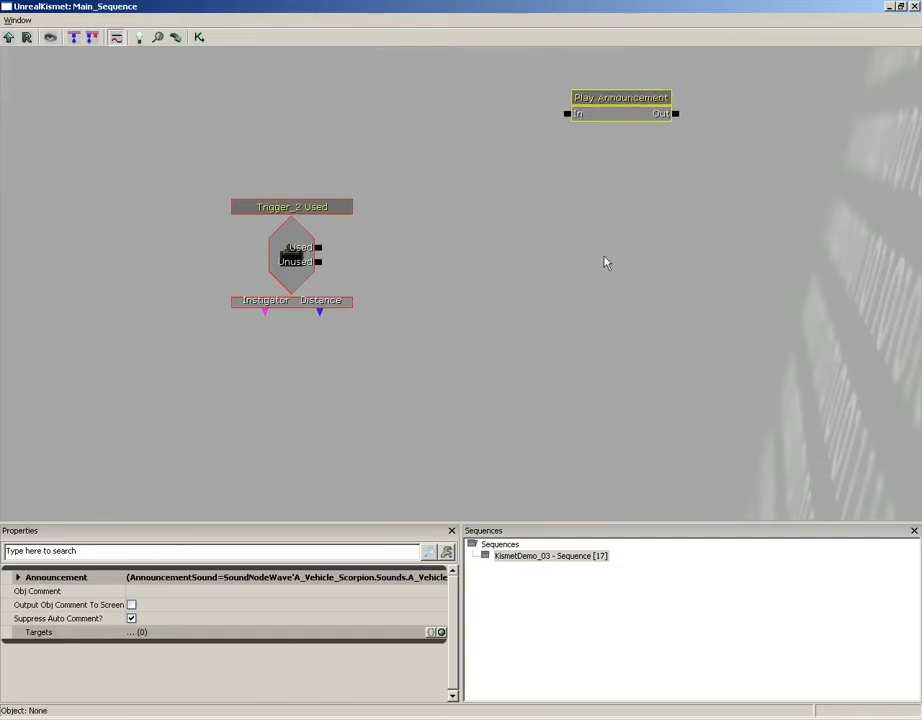
{"action": "left_click_drag", "start_coordinate": [655, 216], "coordinate": [623, 220]}
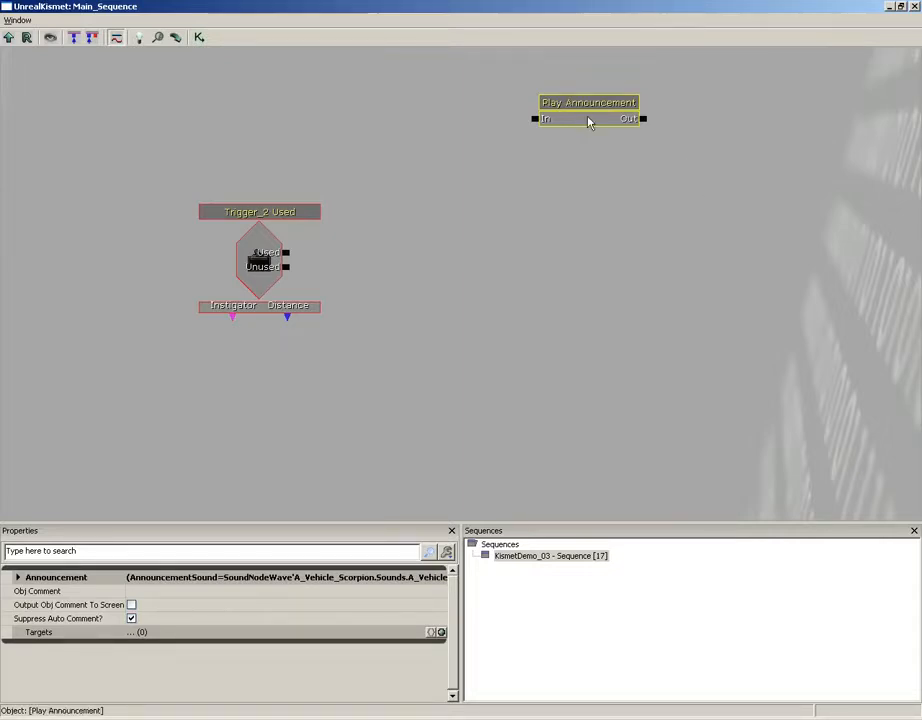
{"action": "left_click_drag", "start_coordinate": [622, 181], "coordinate": [603, 173]}
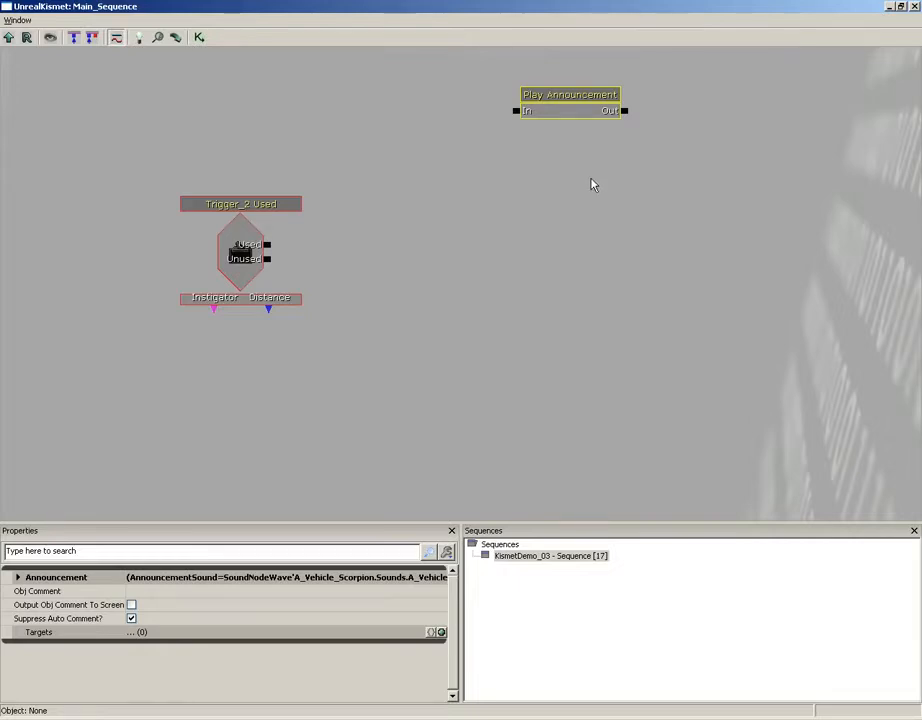
- Paste copies of the Play Announcement node beneath the original
{"action": "key", "text": "ctrl+v"}
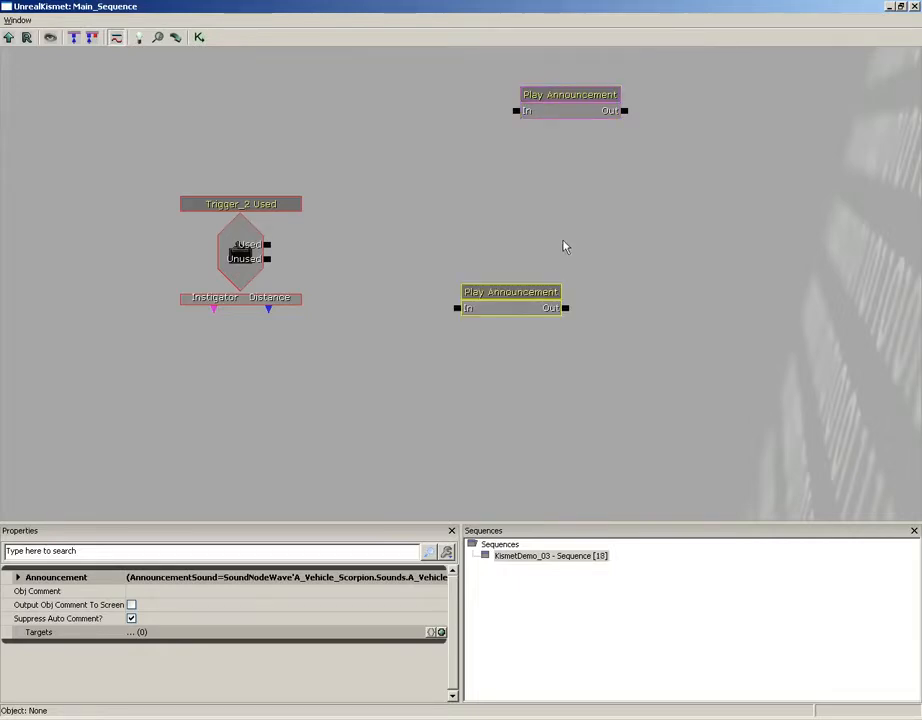
{"action": "left_click_drag", "start_coordinate": [512, 302], "coordinate": [580, 139], "text": "ctrl"}
{"action": "key", "text": "ctrl+v"}
{"action": "key", "text": "ctrl+v"}
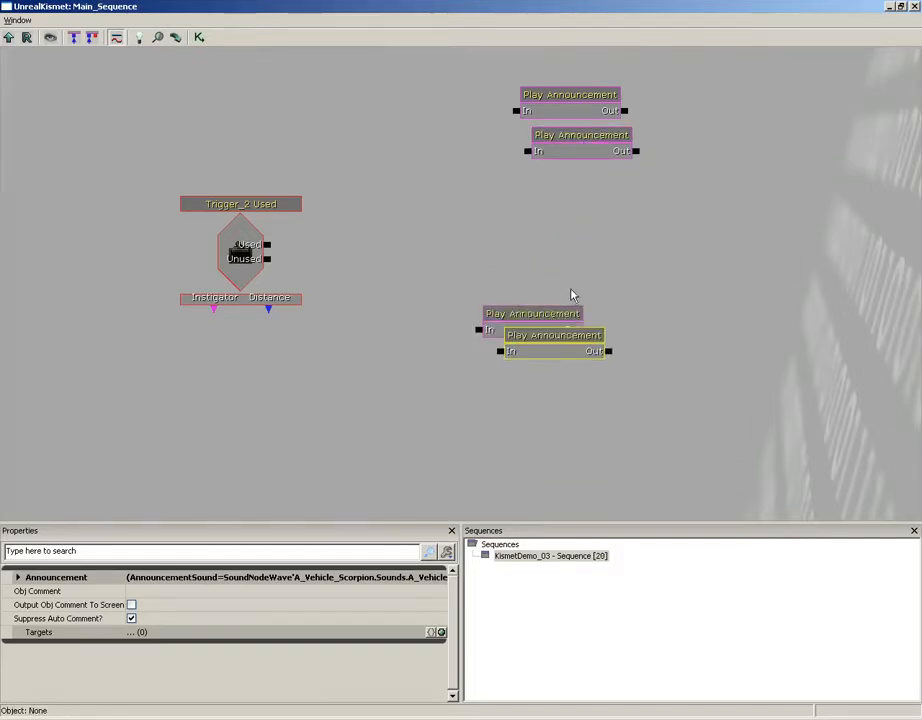
{"action": "left_click_drag", "start_coordinate": [514, 315], "coordinate": [589, 179], "text": "ctrl"}
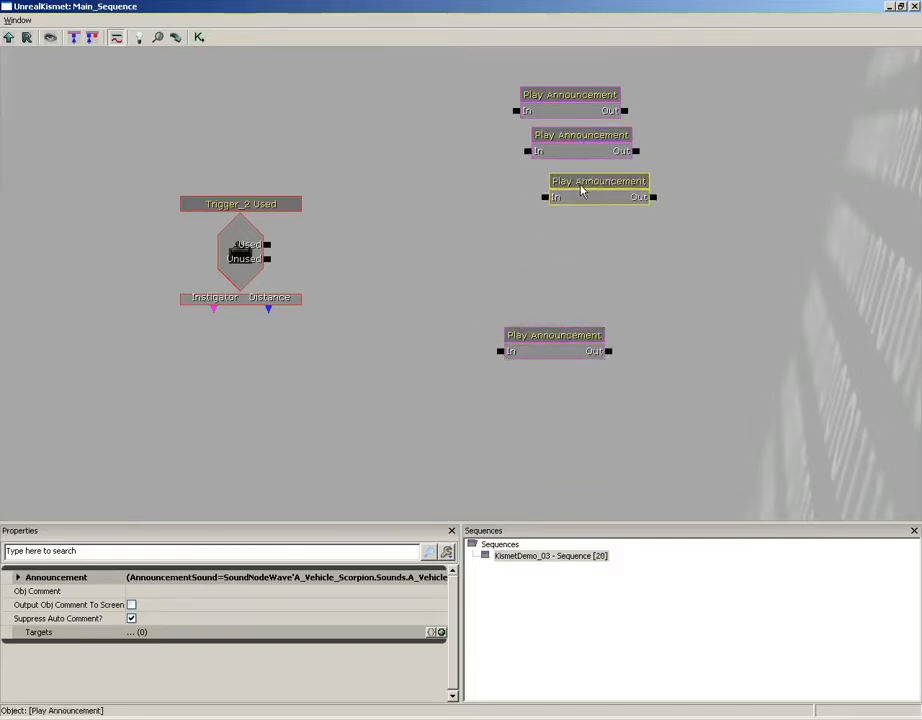
{"action": "key", "text": "ctrl+v"}
{"action": "left_click_drag", "start_coordinate": [541, 337], "coordinate": [604, 205], "text": "ctrl"}
- Arrange and space the five Play Announcement nodes into an even vertical stack
{"action": "left_click_drag", "start_coordinate": [609, 215], "coordinate": [617, 209]}
{"action": "left_click", "coordinate": [649, 250], "text": "ctrl"}
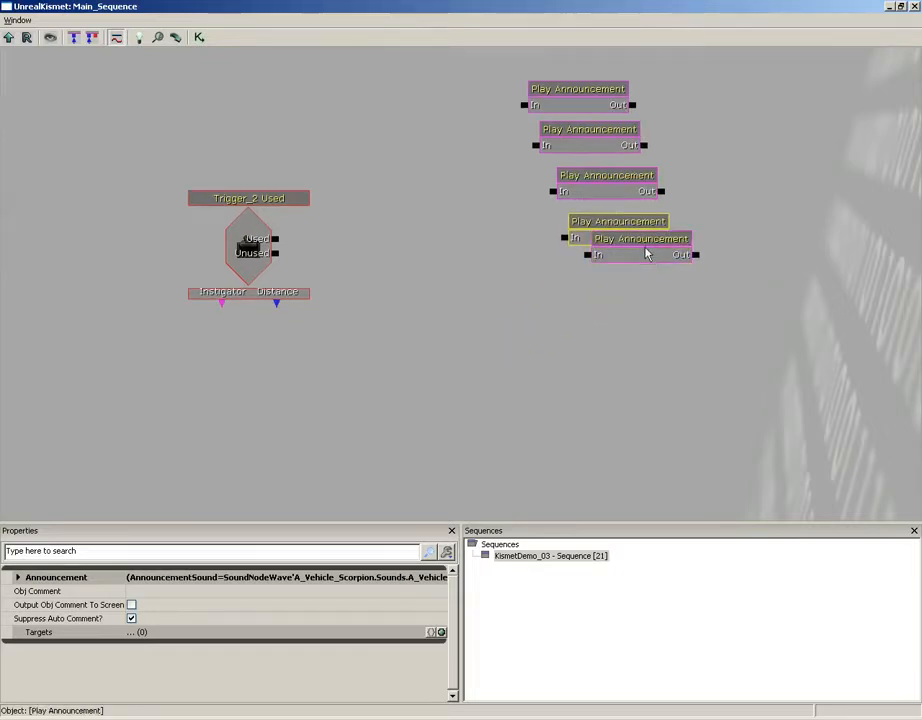
{"action": "left_click_drag", "start_coordinate": [644, 257], "coordinate": [649, 291], "text": "ctrl"}
{"action": "left_click", "coordinate": [647, 257]}
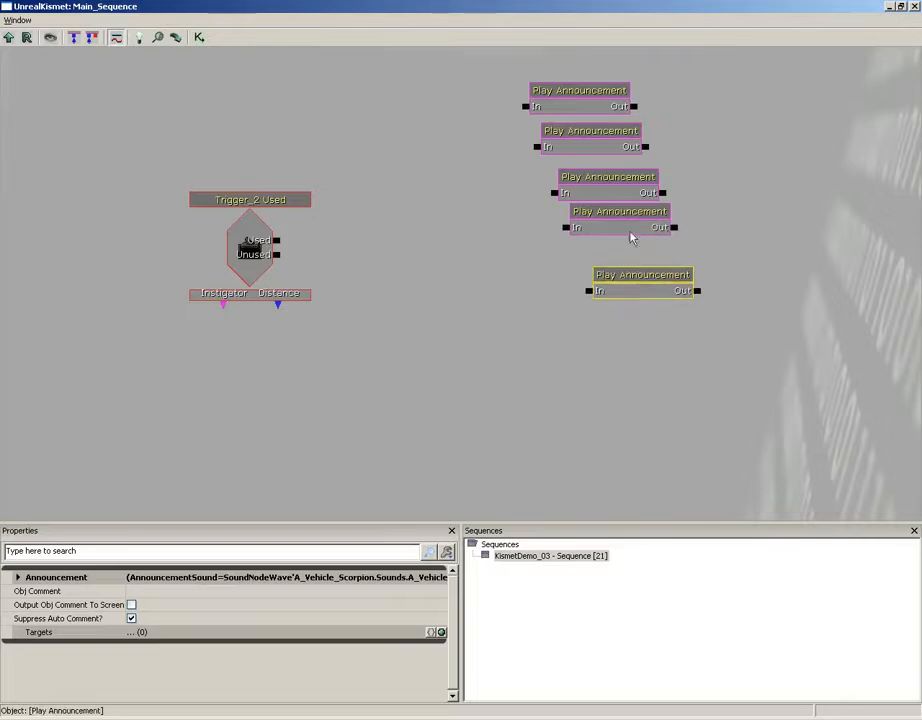
{"action": "left_click", "coordinate": [628, 218]}
{"action": "left_click_drag", "start_coordinate": [628, 217], "coordinate": [628, 235], "text": "ctrl"}
{"action": "left_click", "coordinate": [578, 104]}
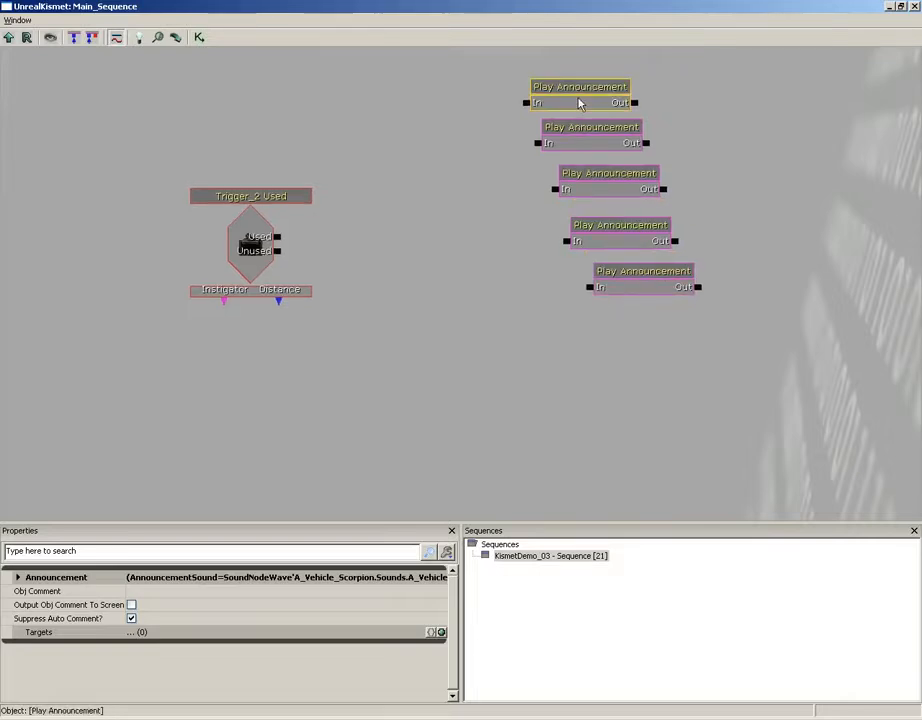
- Set the second Play Announcement's text to 'Please leave this switch alone.'
{"action": "double_click", "coordinate": [64, 580]}
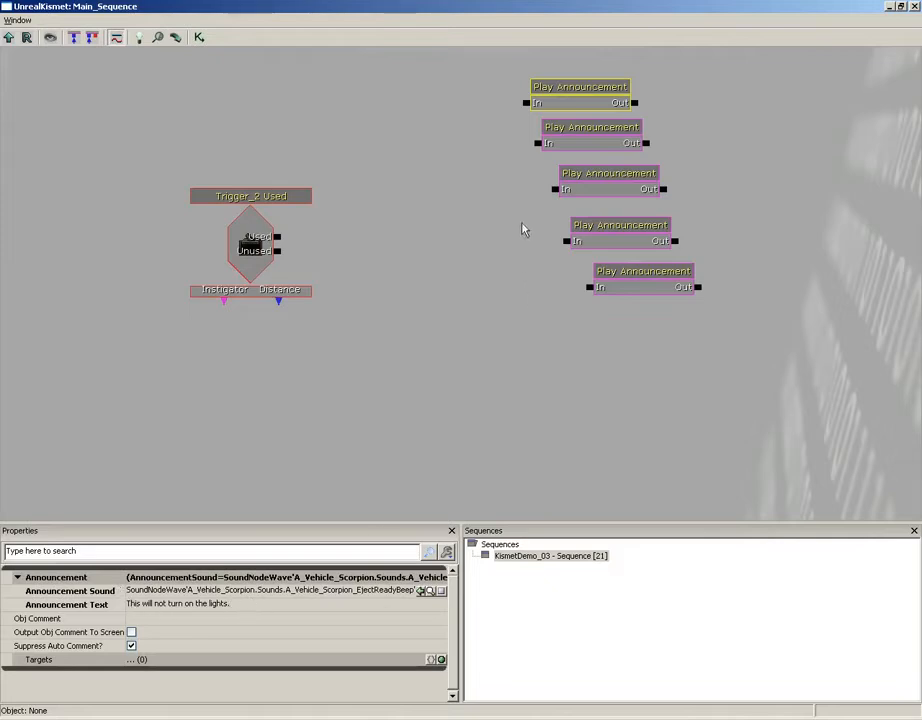
{"action": "left_click", "coordinate": [609, 140]}
{"action": "left_click", "coordinate": [177, 605]}
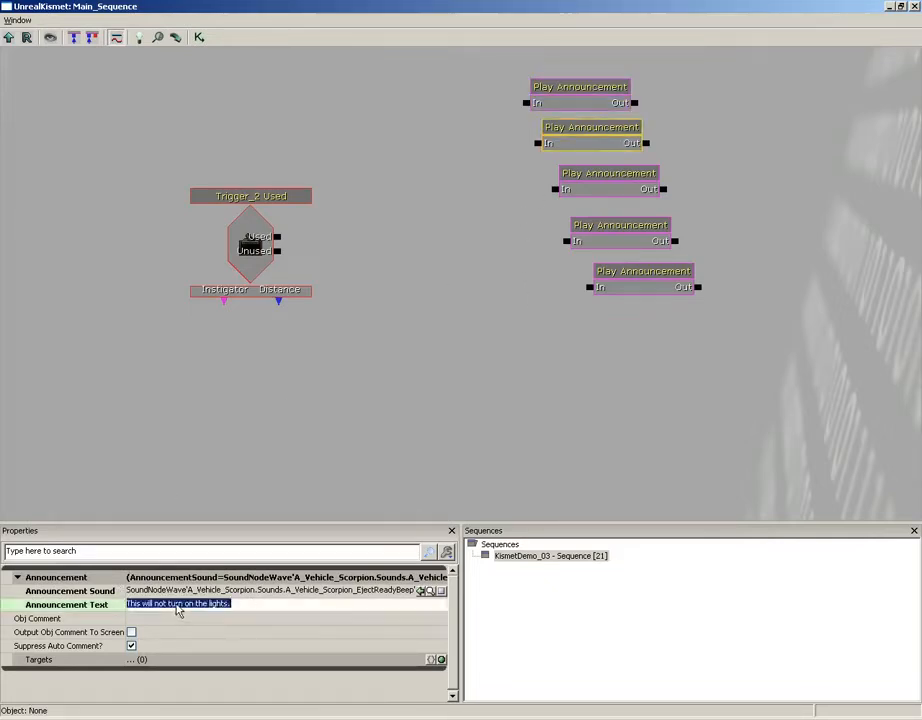
{"action": "type", "text": "P"}
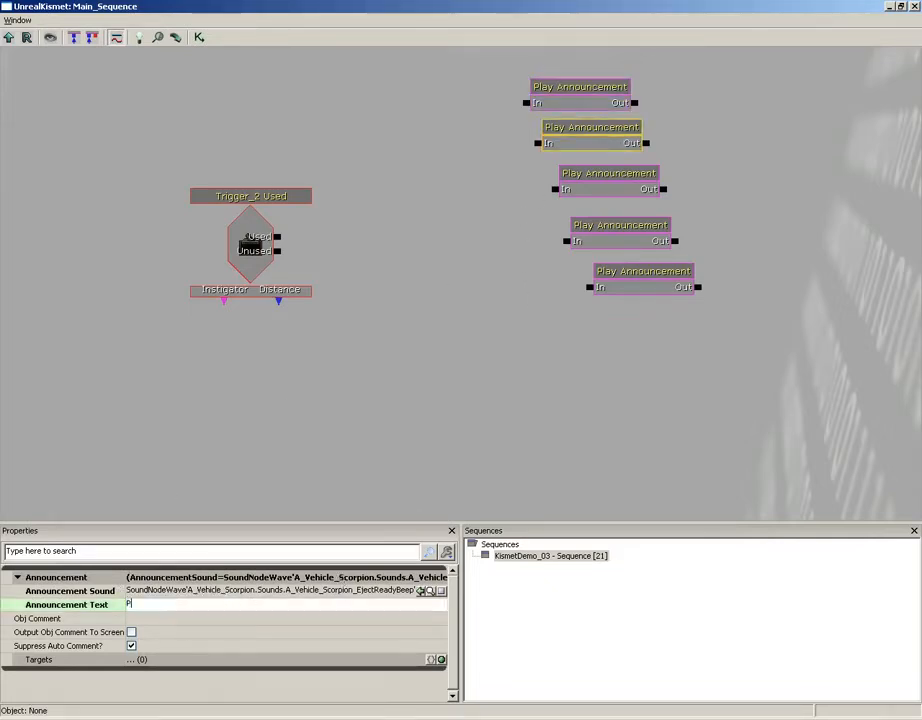
{"action": "type", "text": "lease leave this switch alone."}
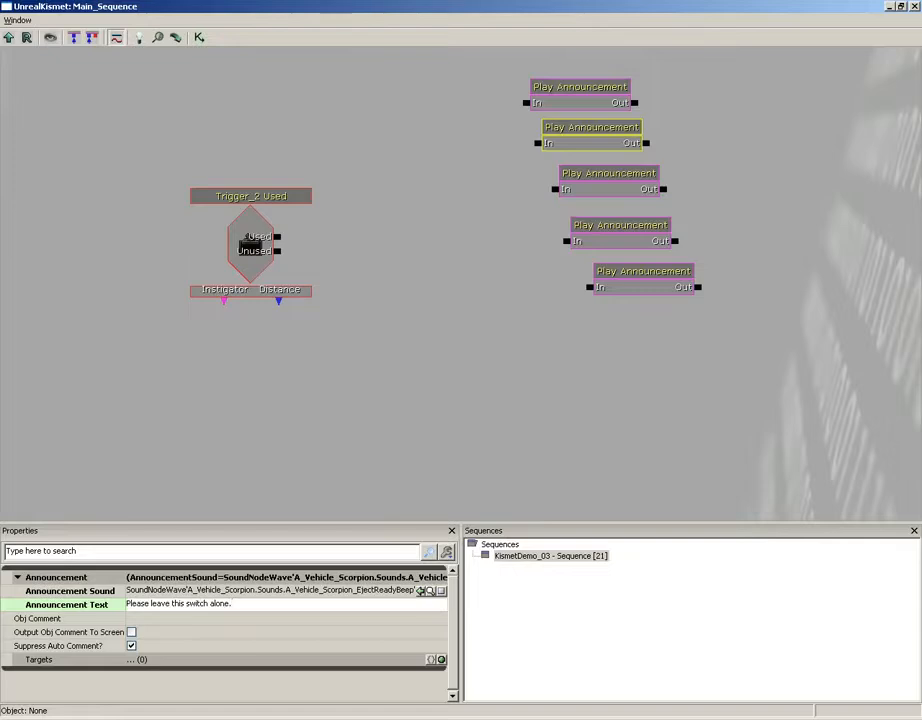
- Set the third Play Announcement's text to 'The light switch is behind you, by the doo'
{"action": "left_click", "coordinate": [600, 183]}
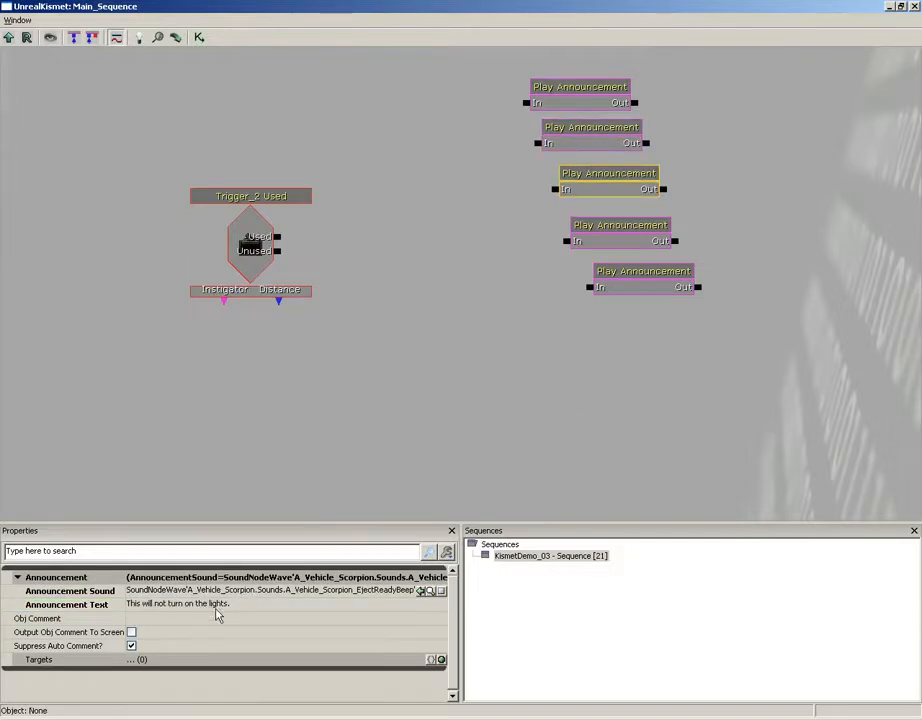
{"action": "left_click", "coordinate": [216, 608]}
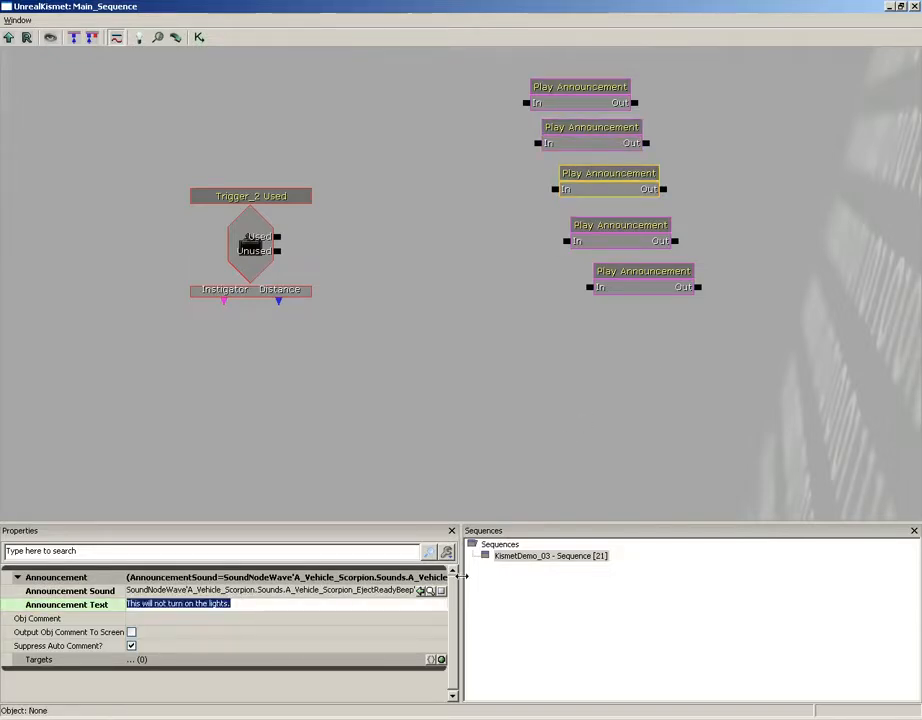
{"action": "type", "text": "The lig"}
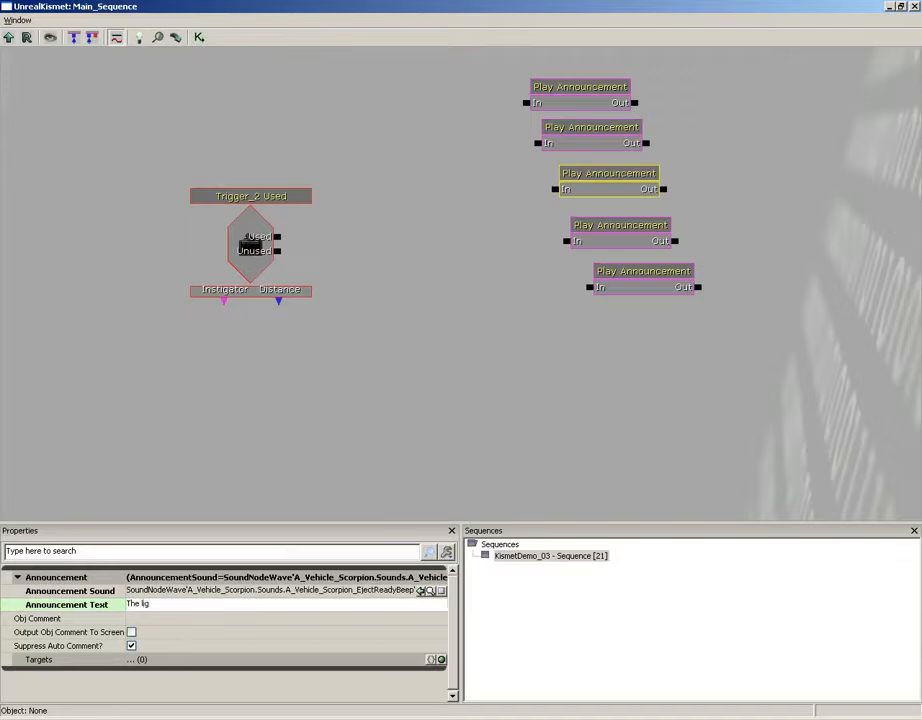
{"action": "type", "text": "ht"}
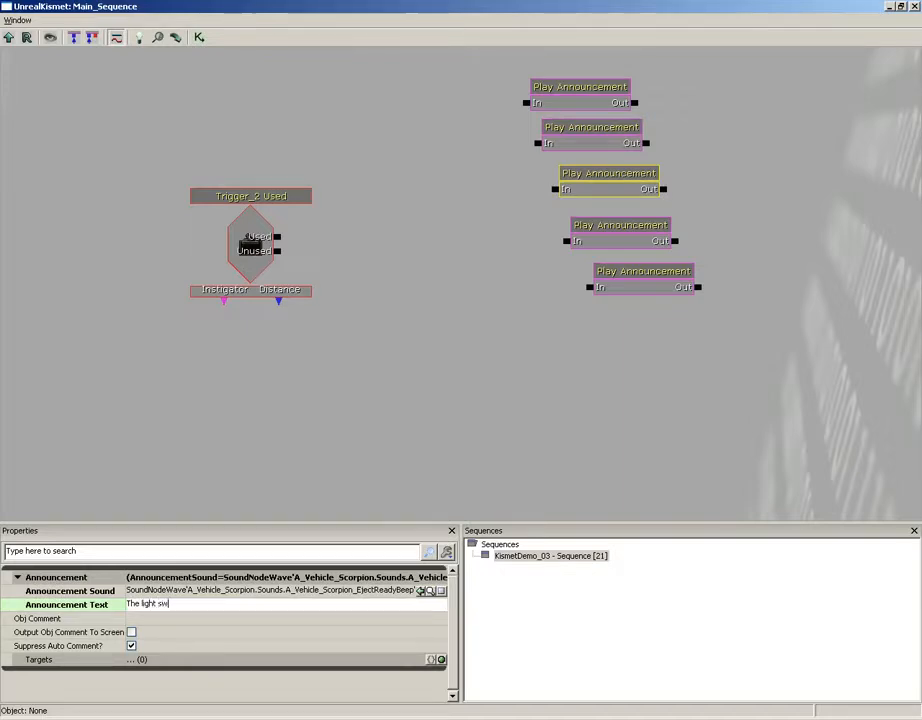
{"action": "type", "text": " switch is behind you,"}
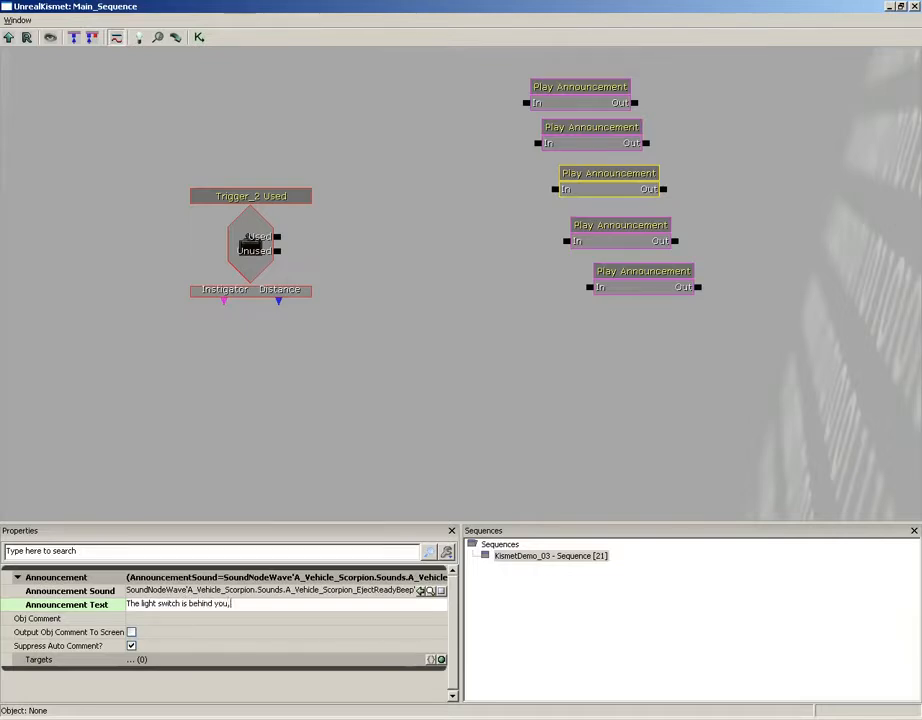
{"action": "type", "text": " by the door."}
- Set the fourth Play Announcement's text to 'I'm warning you.'
{"action": "left_click", "coordinate": [600, 232]}
{"action": "left_click", "coordinate": [206, 597]}
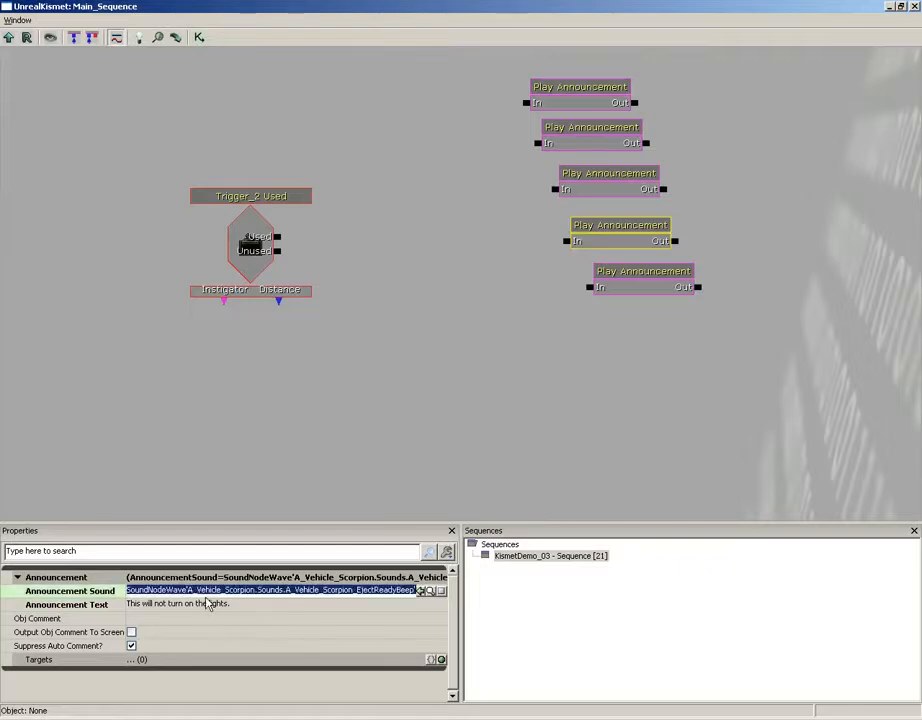
{"action": "left_click", "coordinate": [233, 605]}
{"action": "type", "text": "I'm wa"}
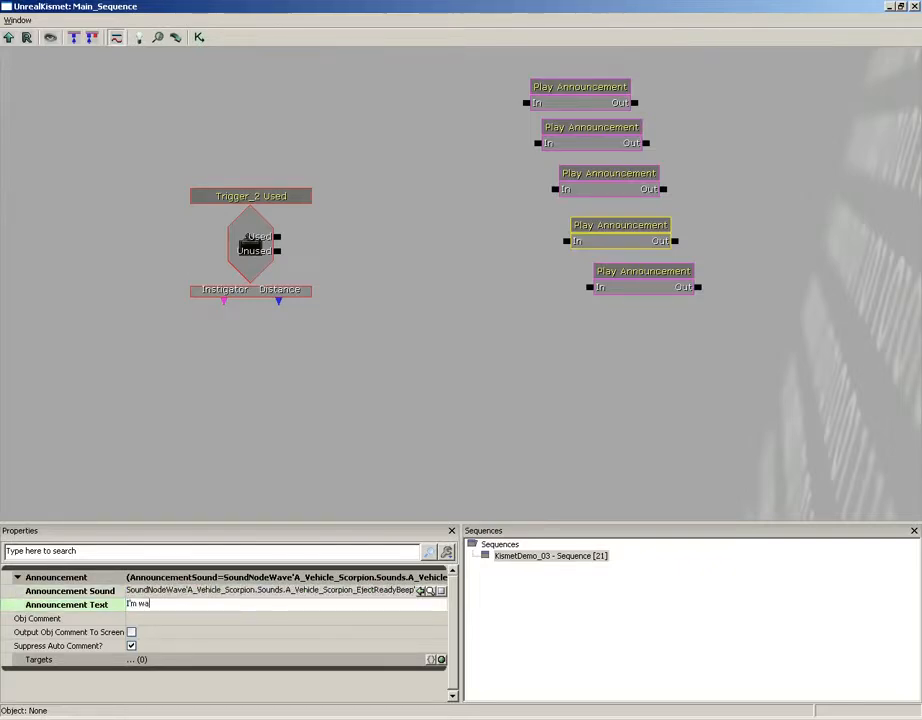
{"action": "type", "text": "rning you."}
- Set the fifth Play Announcement's text to 'Okay, have it your way...'
{"action": "left_click", "coordinate": [651, 279]}
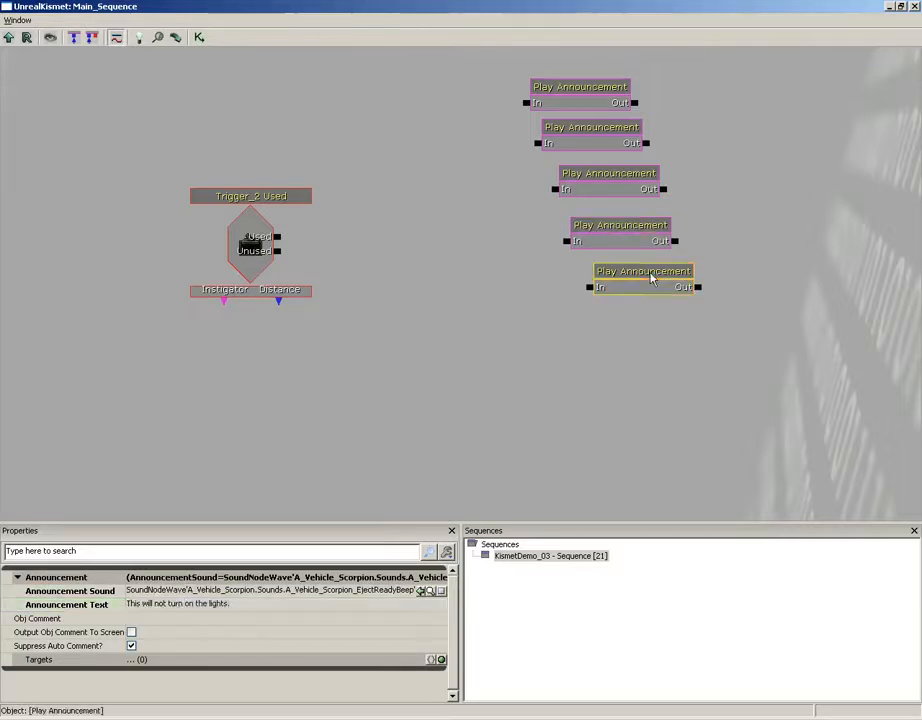
{"action": "left_click", "coordinate": [178, 606]}
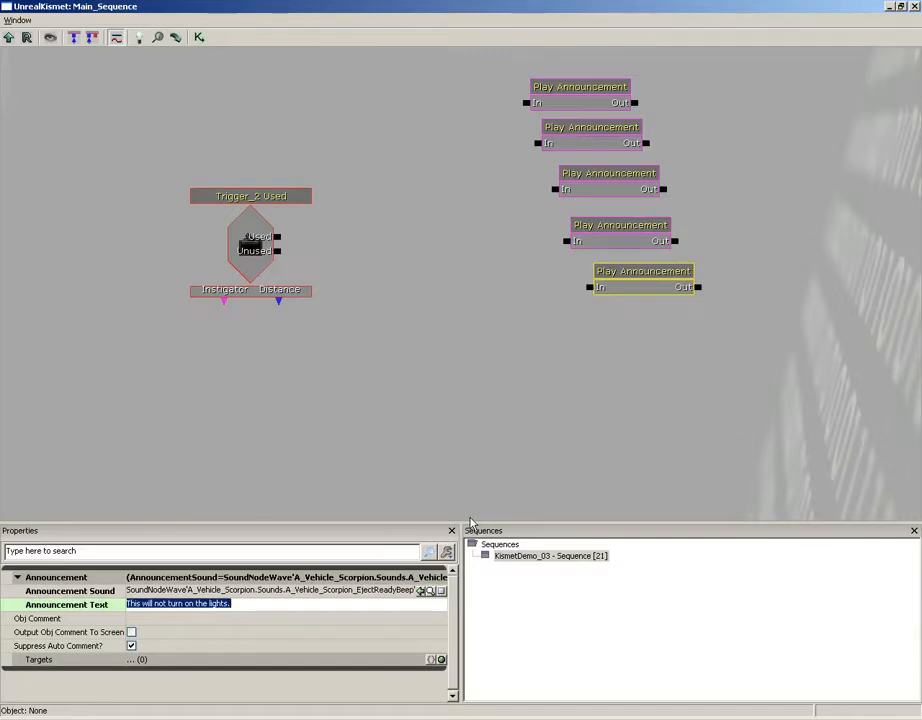
{"action": "type", "text": "Okay, ha"}
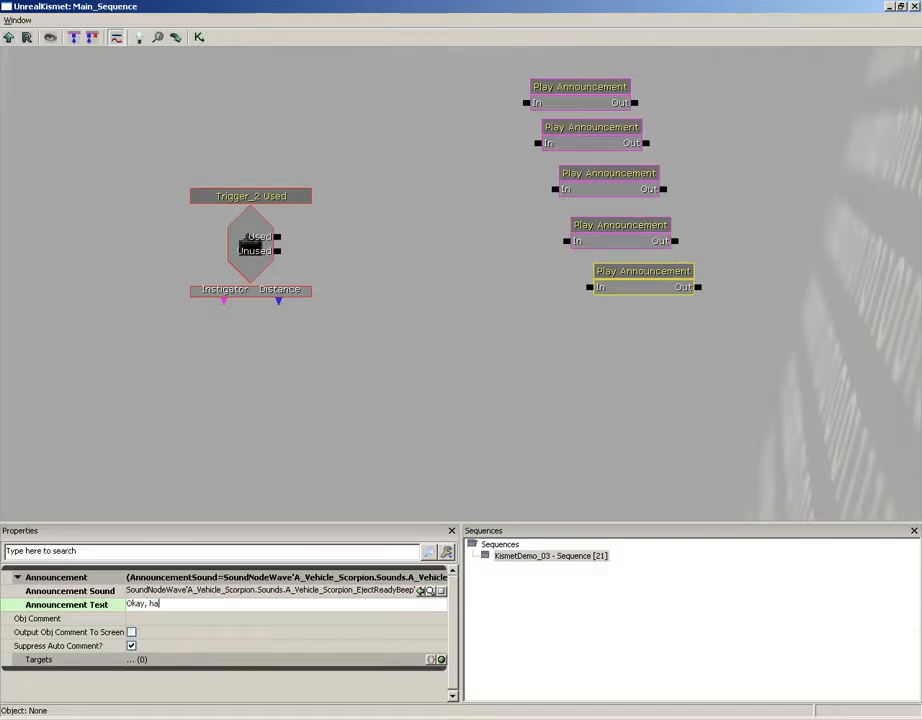
{"action": "type", "text": "ve it your way..."}
{"action": "key", "text": "Return"}
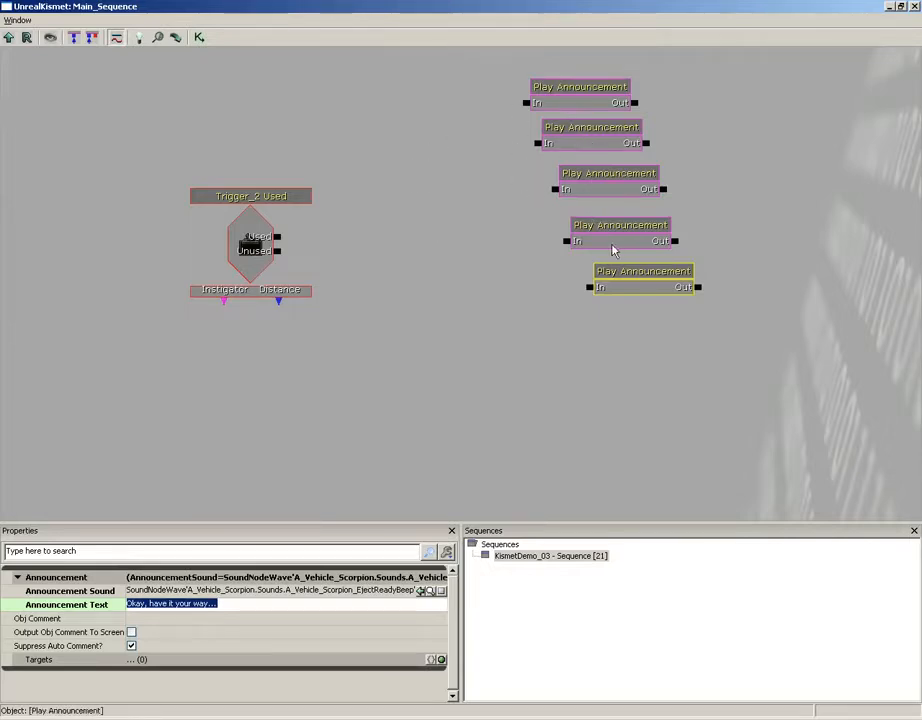
- Add a Switch action from New Action > Switch and set its Link Count to 5
{"action": "right_click", "coordinate": [388, 198]}
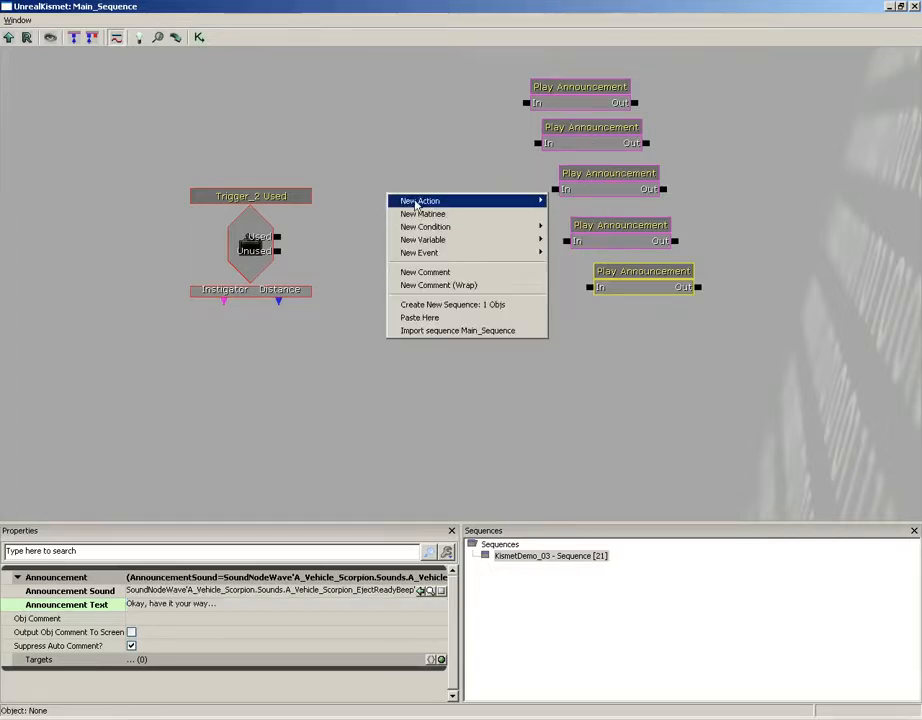
{"action": "mouse_move", "coordinate": [420, 201]}
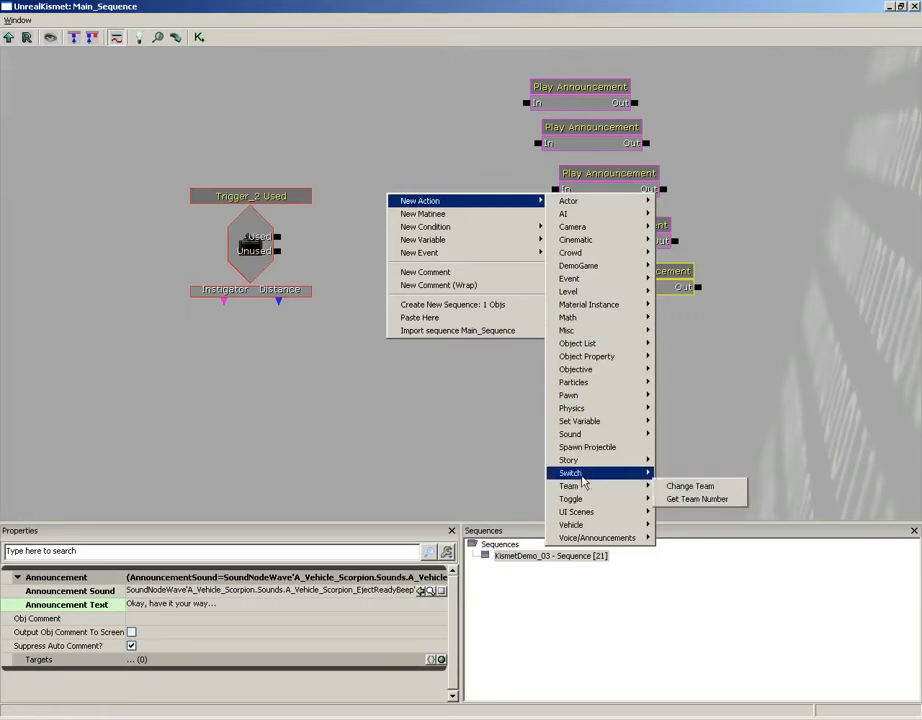
{"action": "mouse_move", "coordinate": [570, 473]}
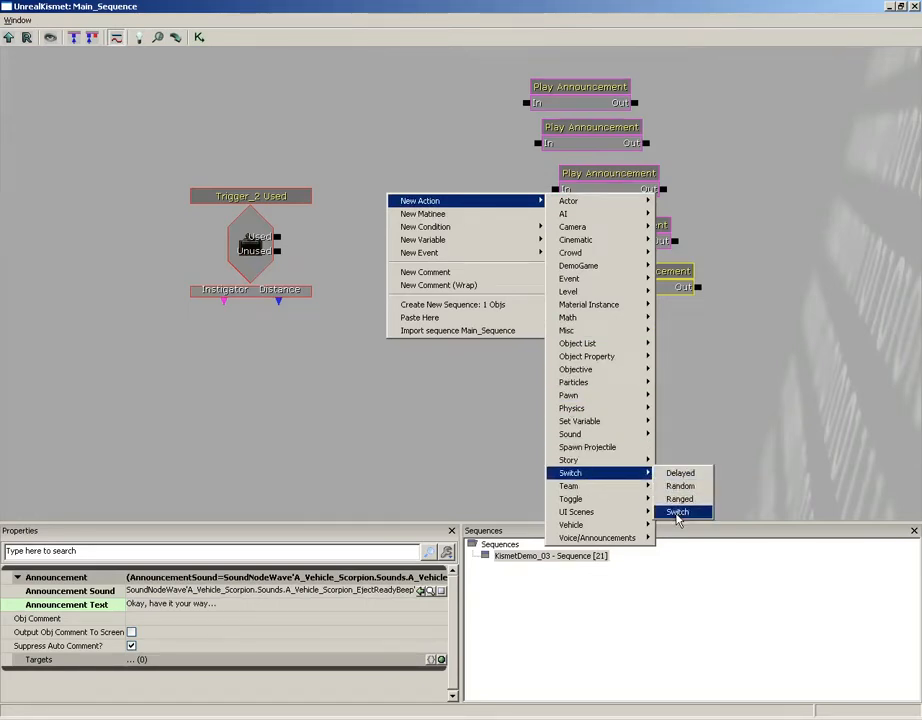
{"action": "left_click", "coordinate": [677, 514]}
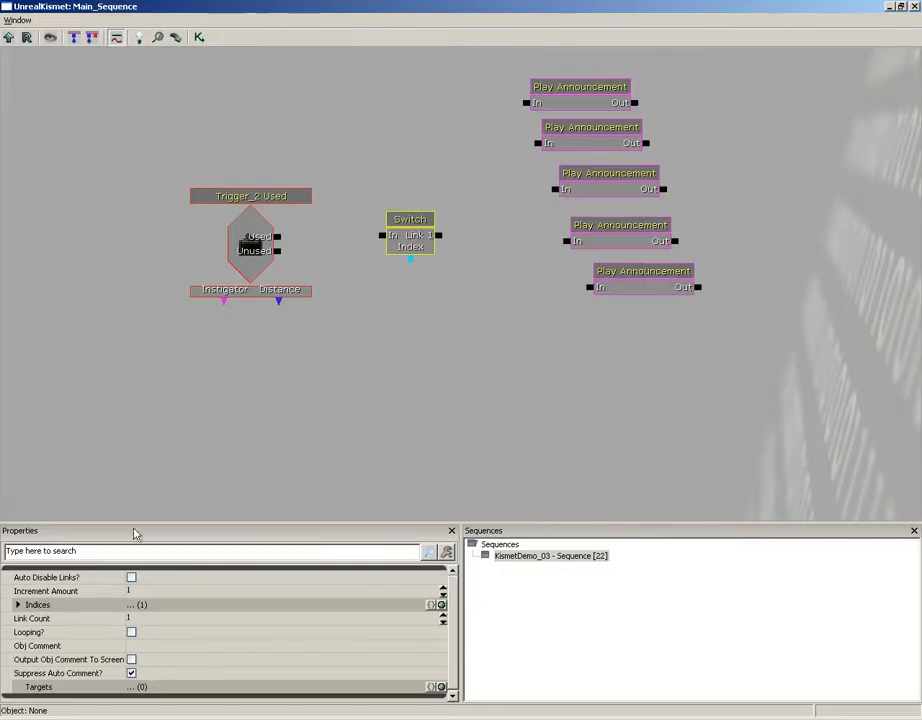
{"action": "left_click", "coordinate": [182, 620]}
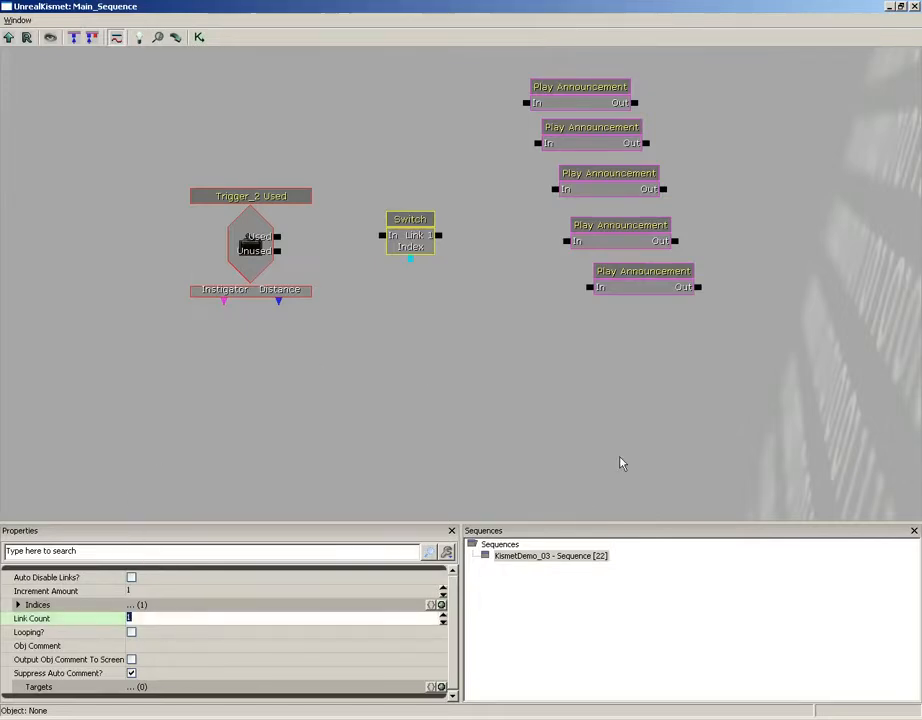
{"action": "type", "text": "5"}
{"action": "key", "text": "Return"}
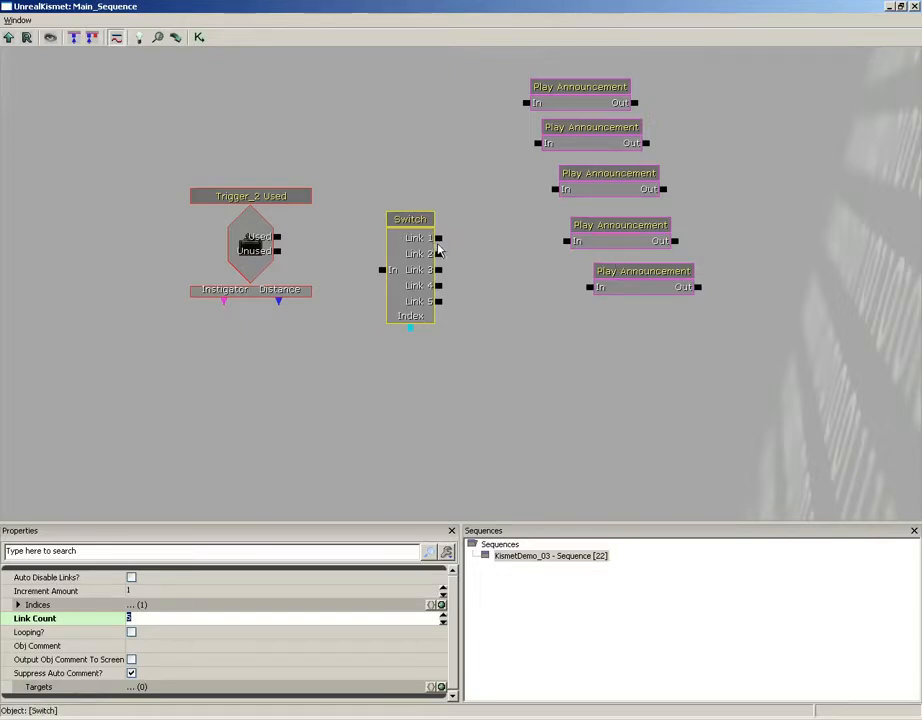
- Wire Switch Links 1–5 to the five Play Announcements and Trigger_2 Used into the Switch input
{"action": "left_click_drag", "start_coordinate": [438, 239], "coordinate": [527, 102]}
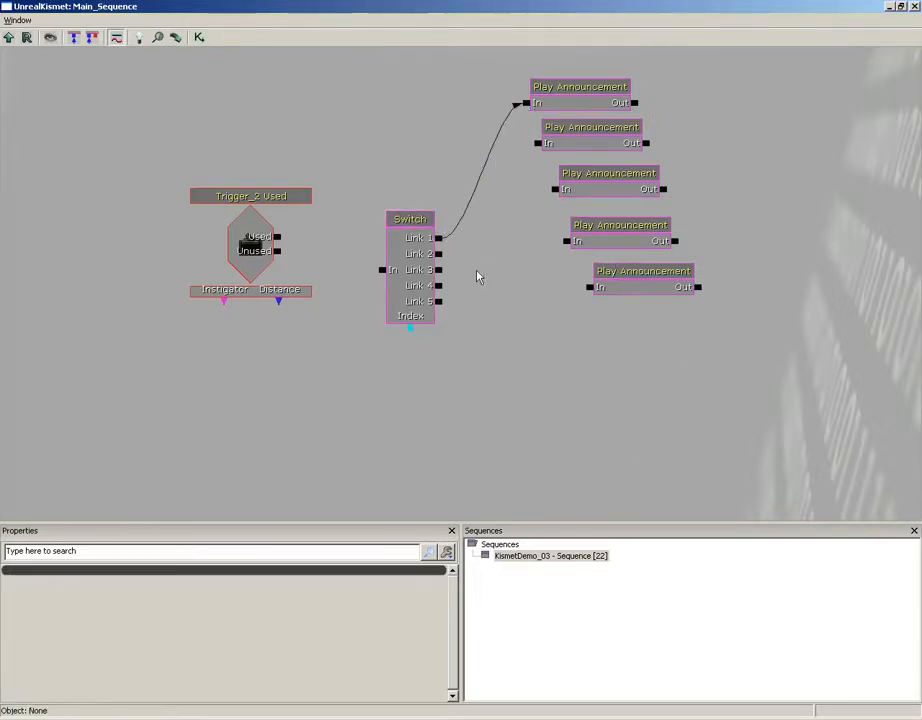
{"action": "left_click_drag", "start_coordinate": [438, 255], "coordinate": [540, 143]}
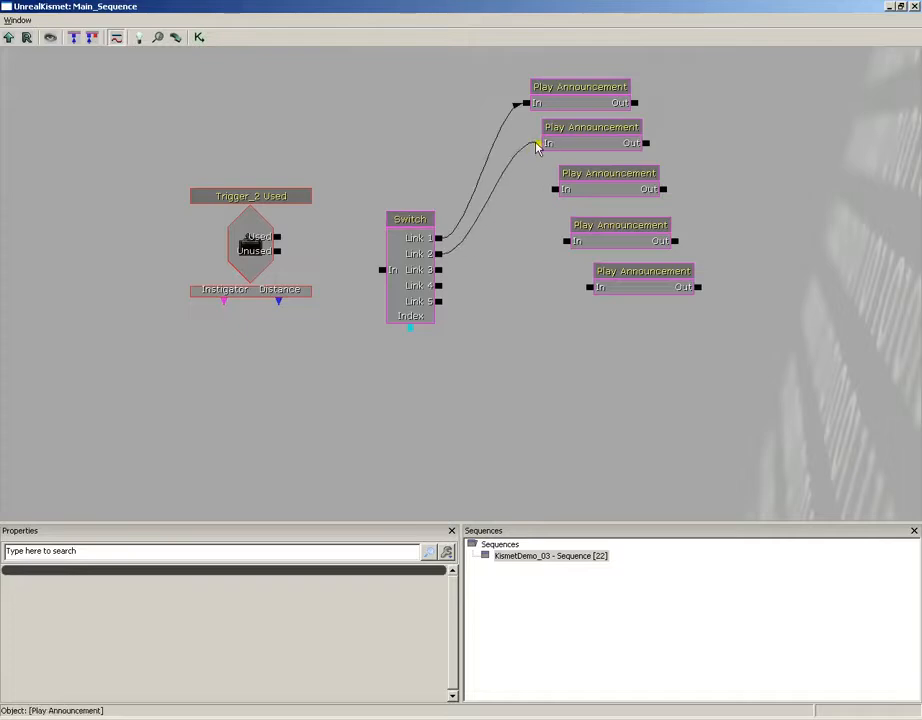
{"action": "left_click_drag", "start_coordinate": [438, 270], "coordinate": [555, 189]}
{"action": "left_click_drag", "start_coordinate": [438, 288], "coordinate": [567, 241]}
{"action": "left_click_drag", "start_coordinate": [438, 301], "coordinate": [589, 287]}
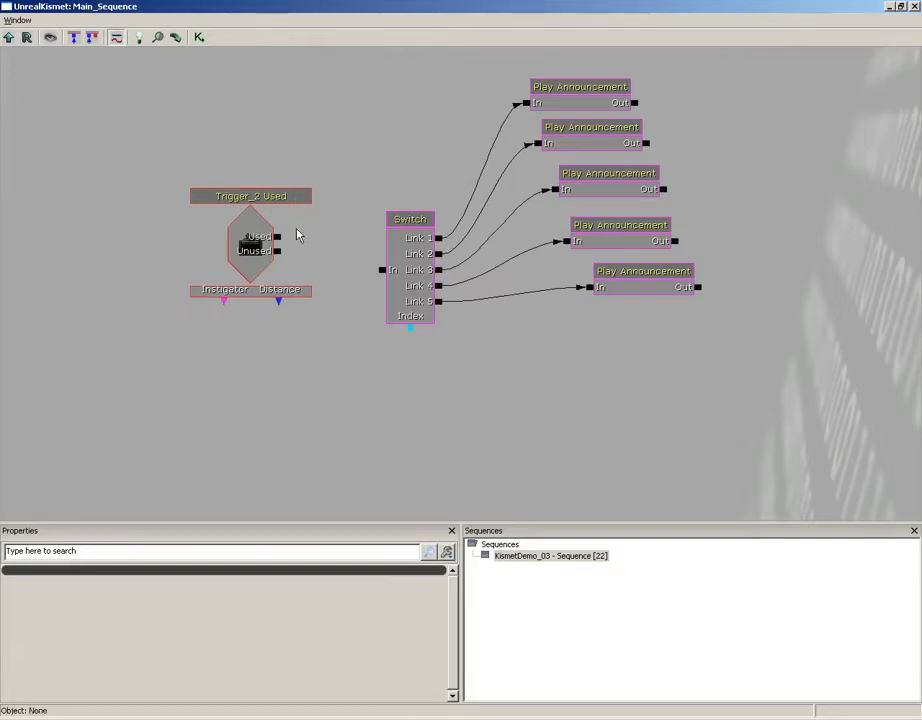
{"action": "left_click_drag", "start_coordinate": [278, 238], "coordinate": [383, 270]}
{"action": "left_click", "coordinate": [548, 106]}
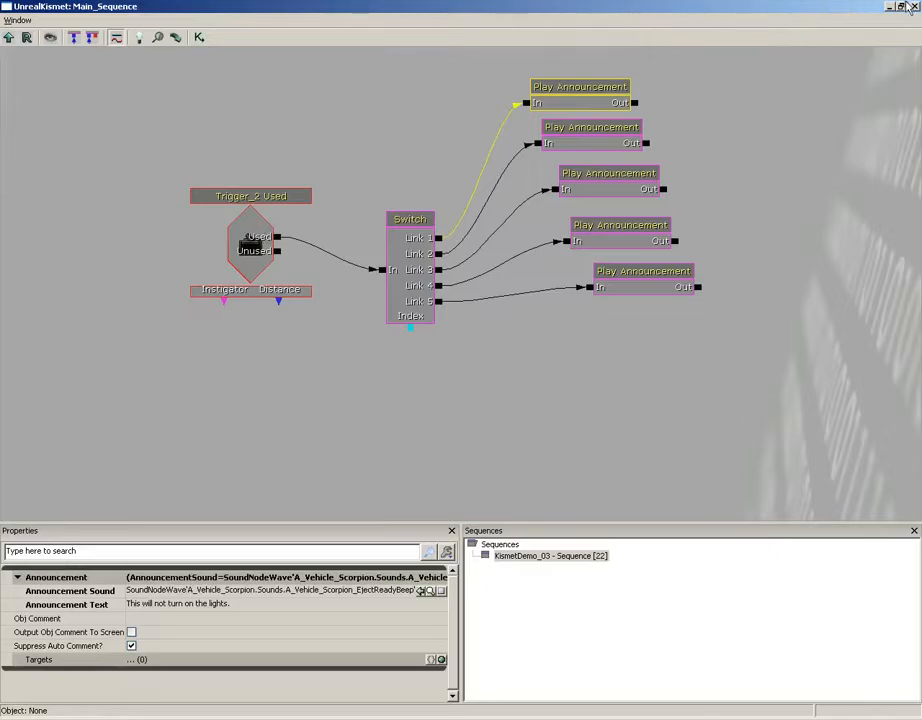
- Close Kismet and start a Play from Here test in the viewport
{"action": "left_click", "coordinate": [913, 7]}
{"action": "left_click_drag", "start_coordinate": [461, 480], "coordinate": [441, 492]}
{"action": "right_click", "coordinate": [380, 625]}
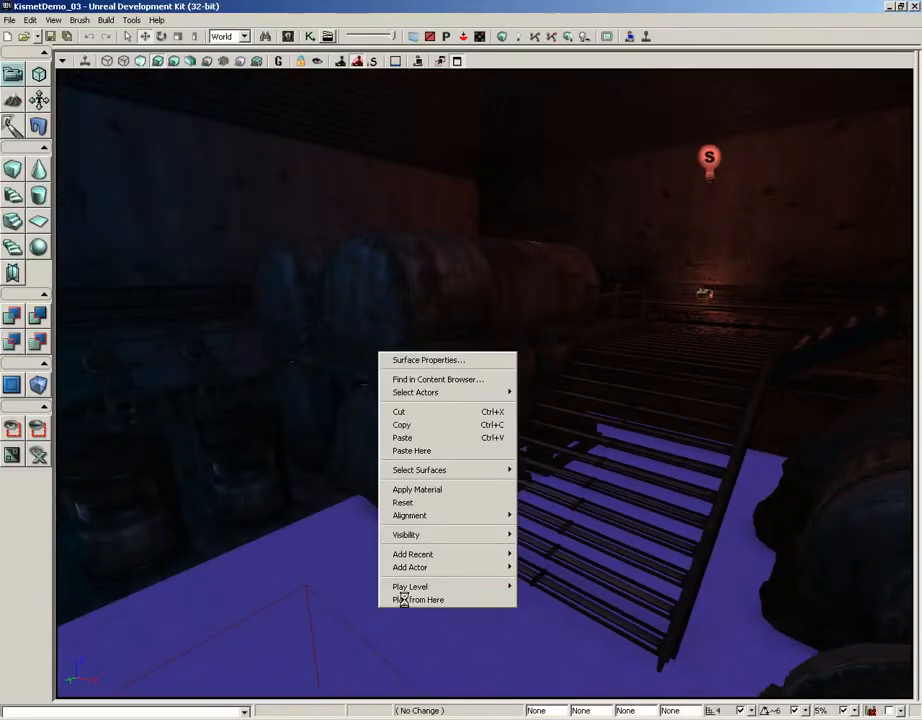
{"action": "left_click", "coordinate": [403, 599]}
- Walk to the switch, use it until 'Okay, have it your way...' appears, then exit
{"action": "key", "text": "w"}
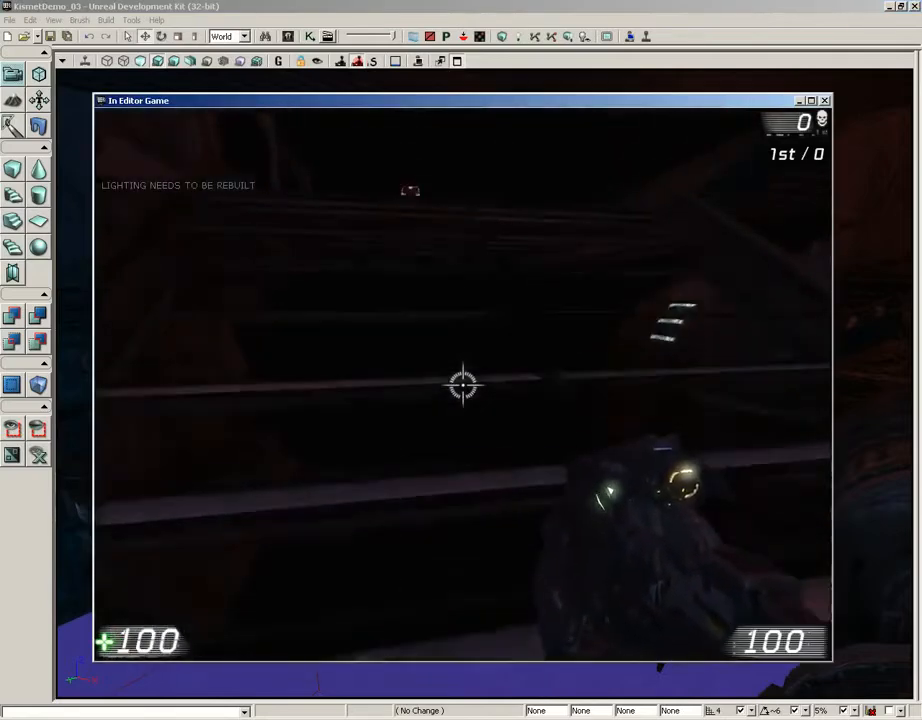
{"action": "key", "text": "s"}
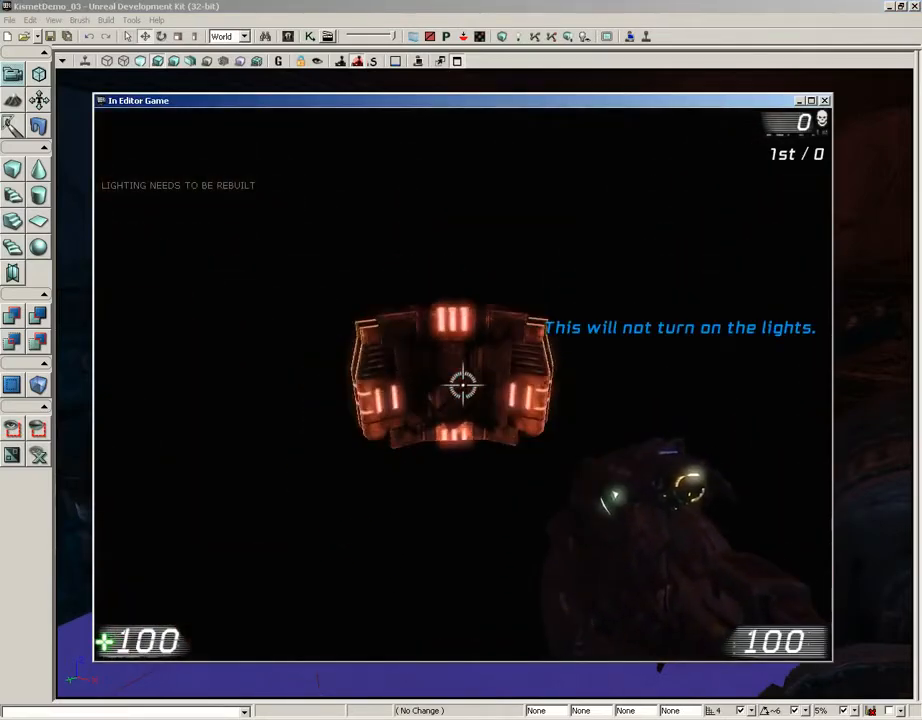
{"action": "key", "text": "w"}
{"action": "key", "text": "s"}
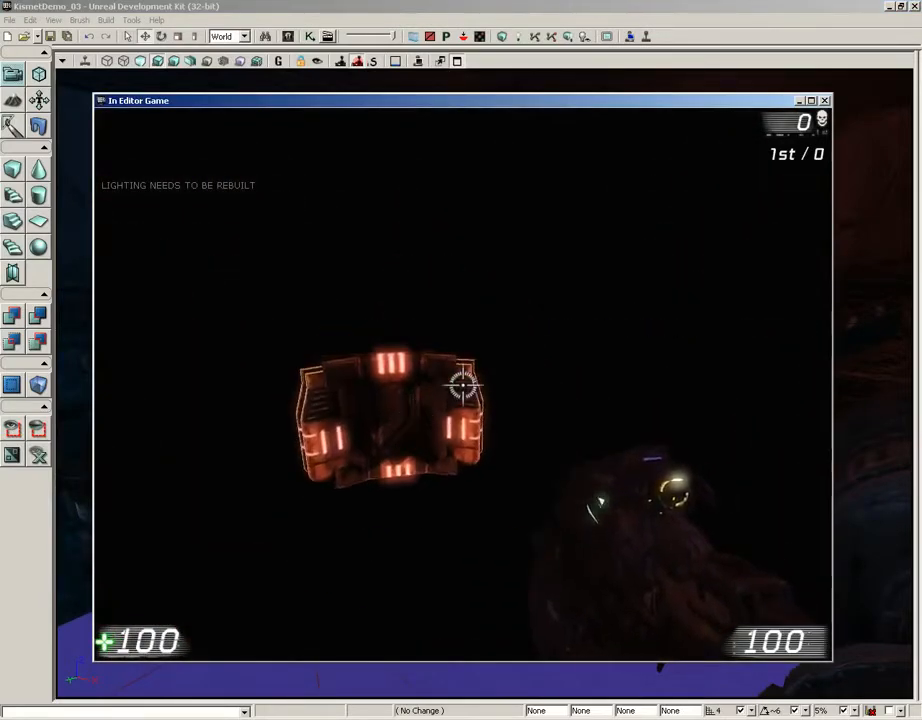
{"action": "key", "text": "w"}
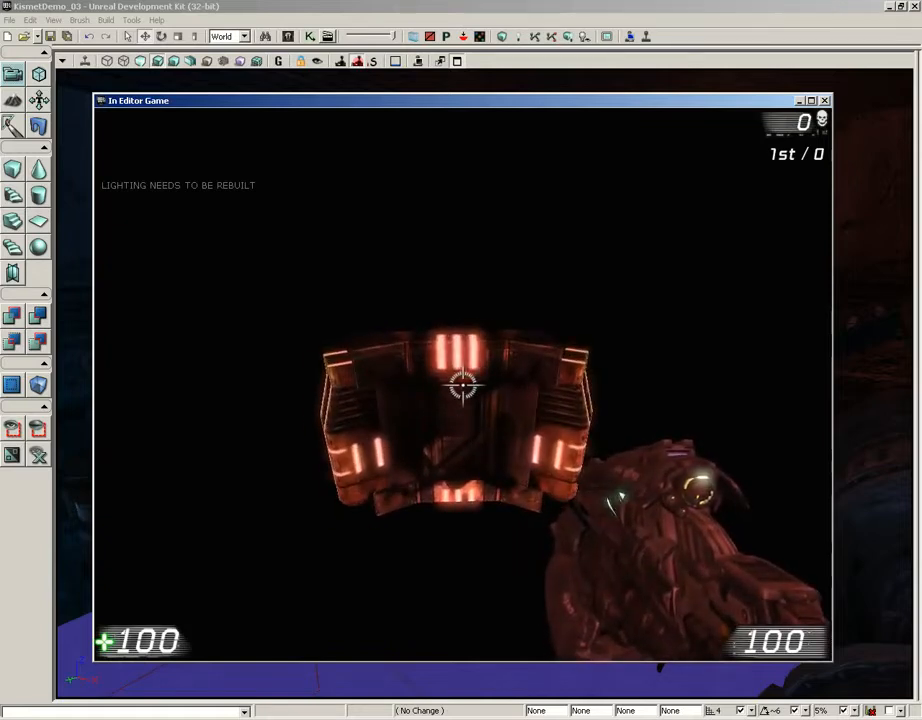
{"action": "key", "text": "e"}
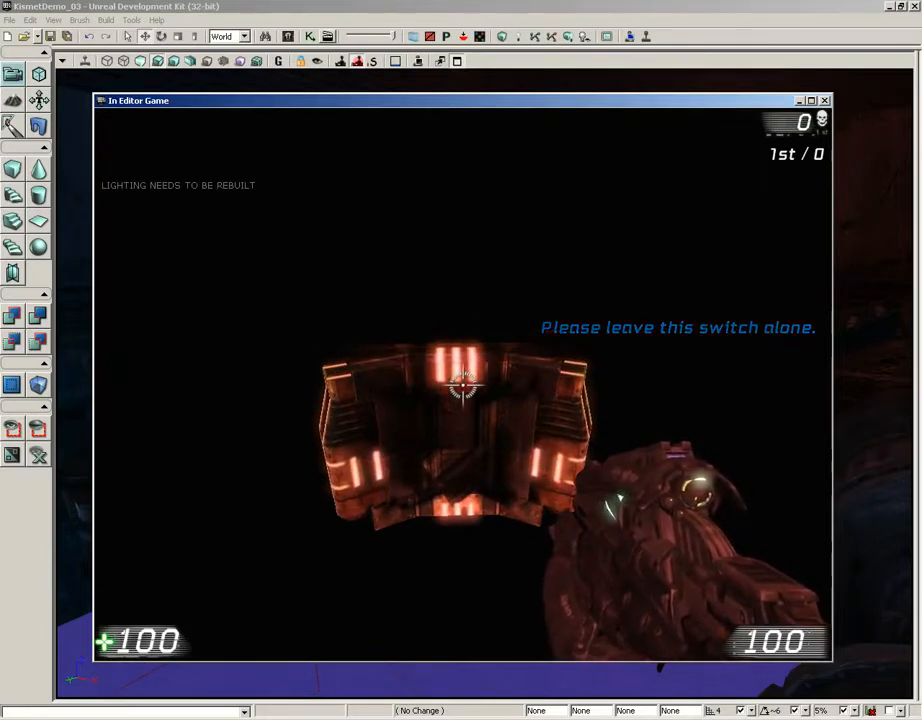
{"action": "key", "text": "e"}
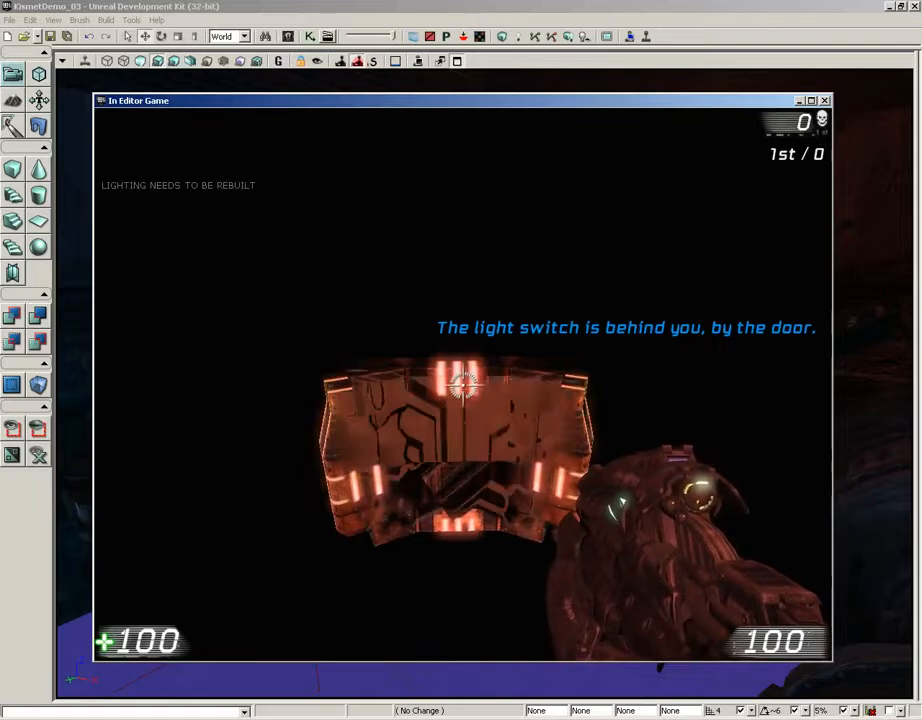
{"action": "key", "text": "e"}
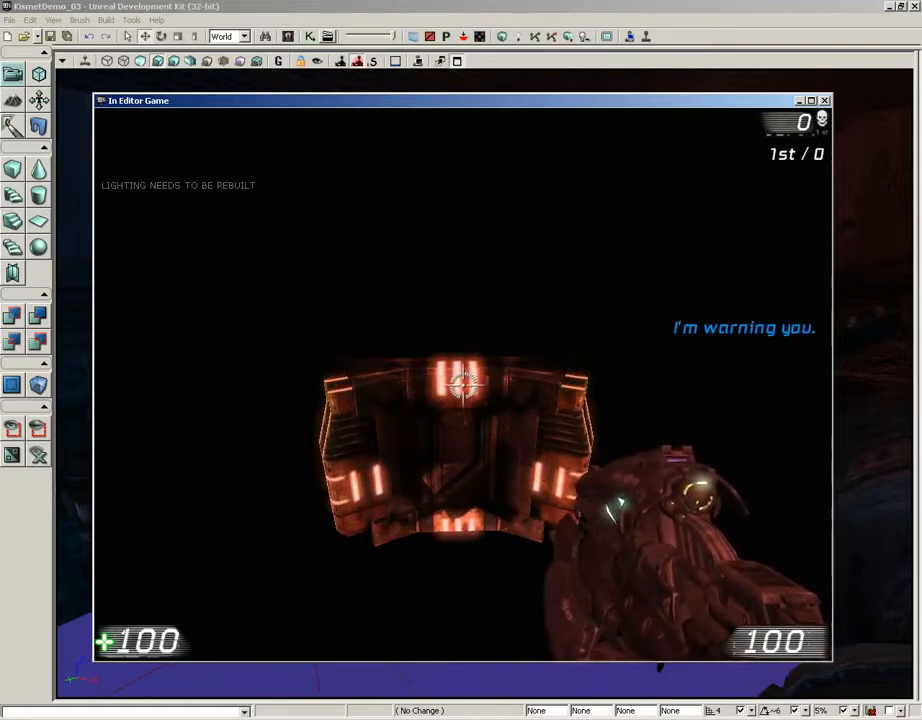
{"action": "key", "text": "e"}
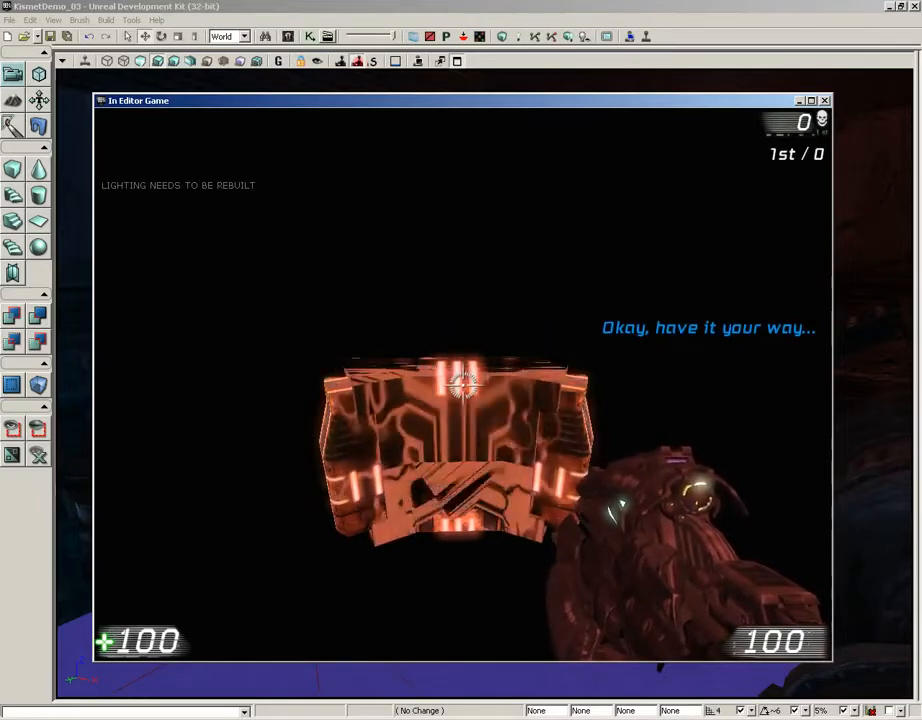
{"action": "key", "text": "Escape"}
{"action": "right_click", "coordinate": [481, 374]}
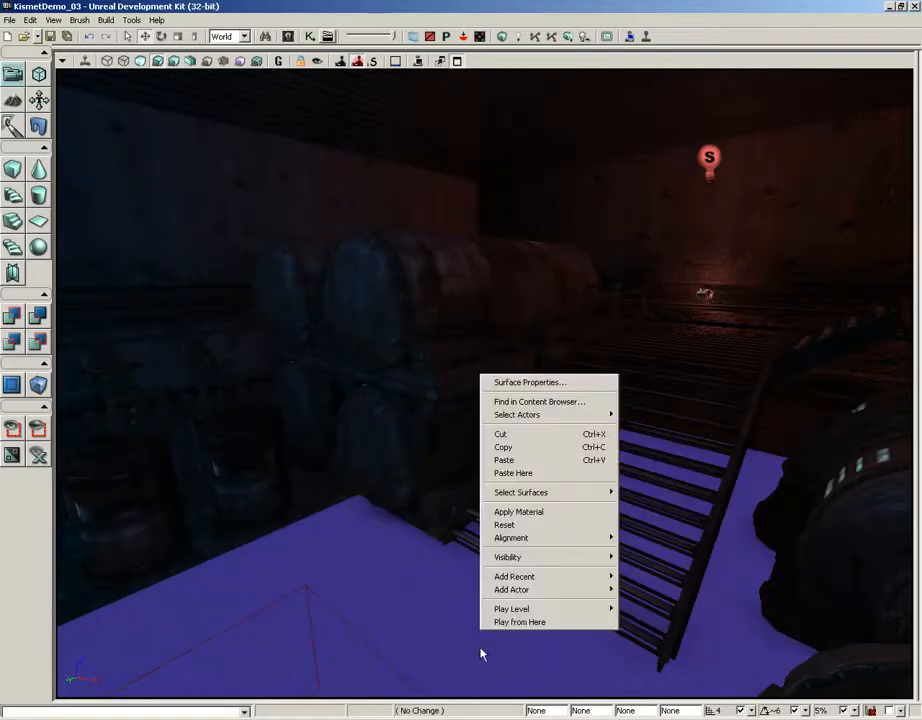
{"action": "left_click", "coordinate": [509, 624]}
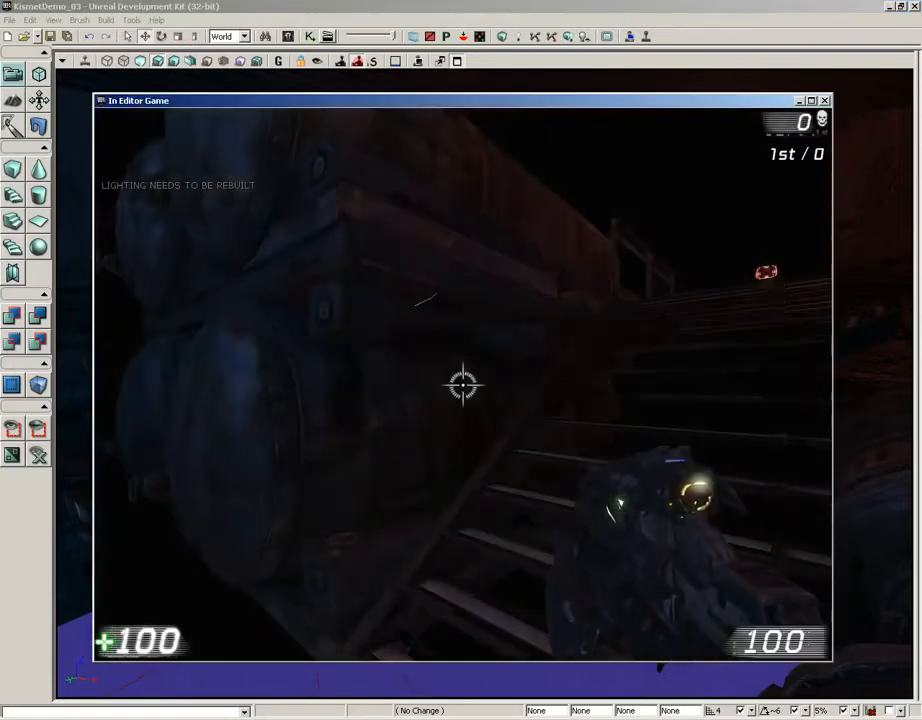
{"action": "key", "text": "w"}
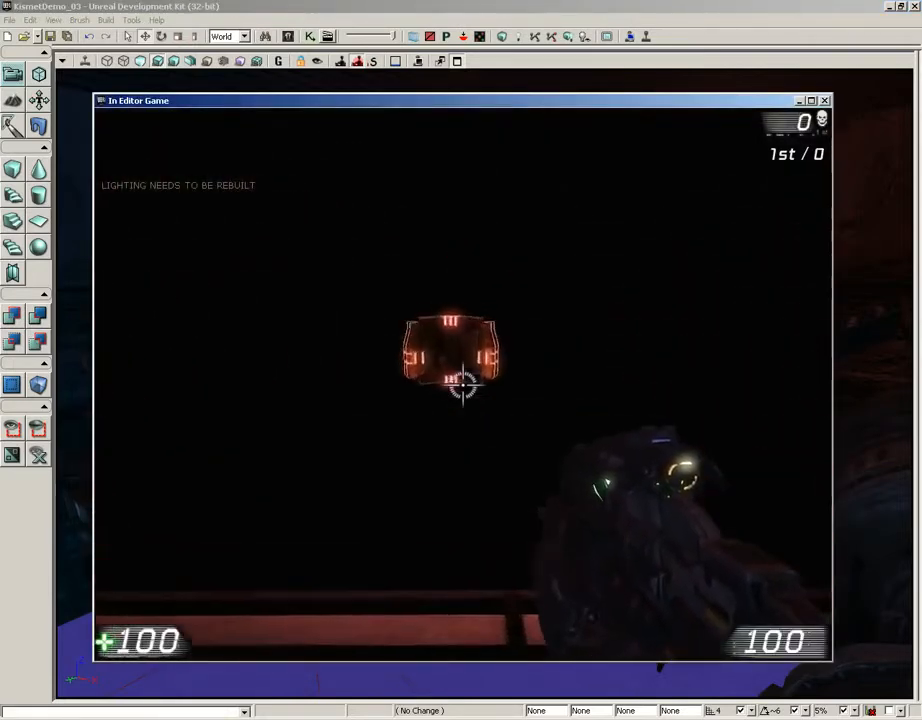
{"action": "key", "text": "s"}
{"action": "key", "text": "w"}
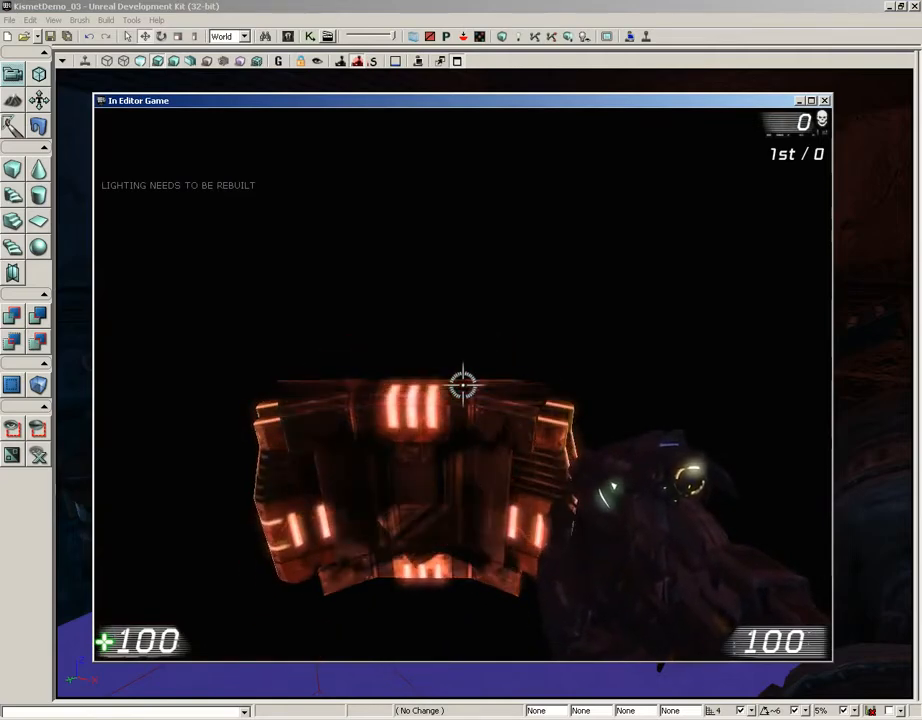
{"action": "key", "text": "e"}
{"action": "key", "text": "e"}
{"action": "key", "text": "e"}
{"action": "key", "text": "e"}
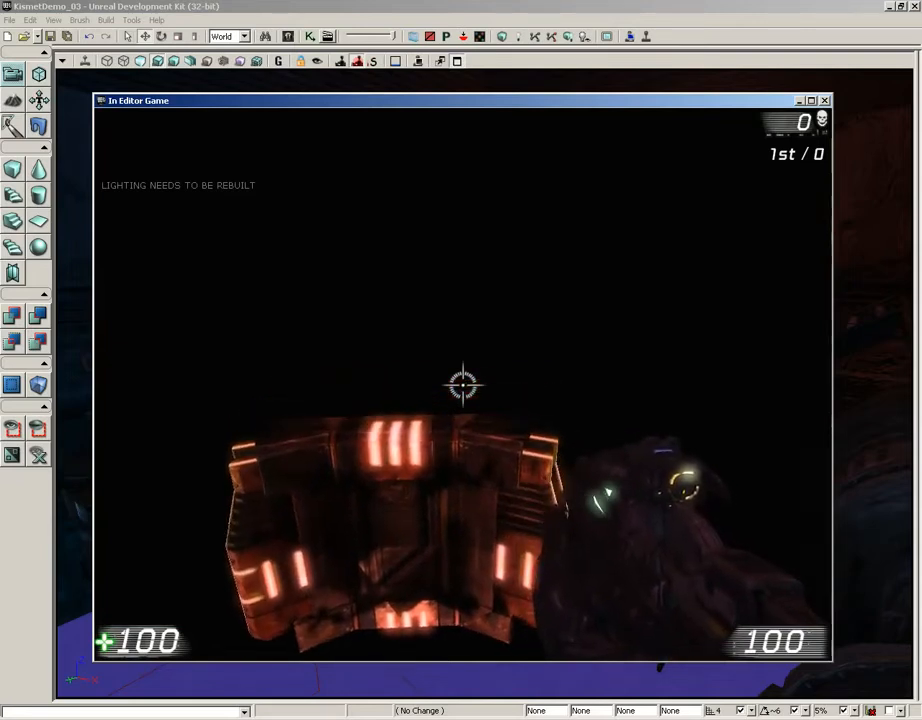
{"action": "key", "text": "Escape"}
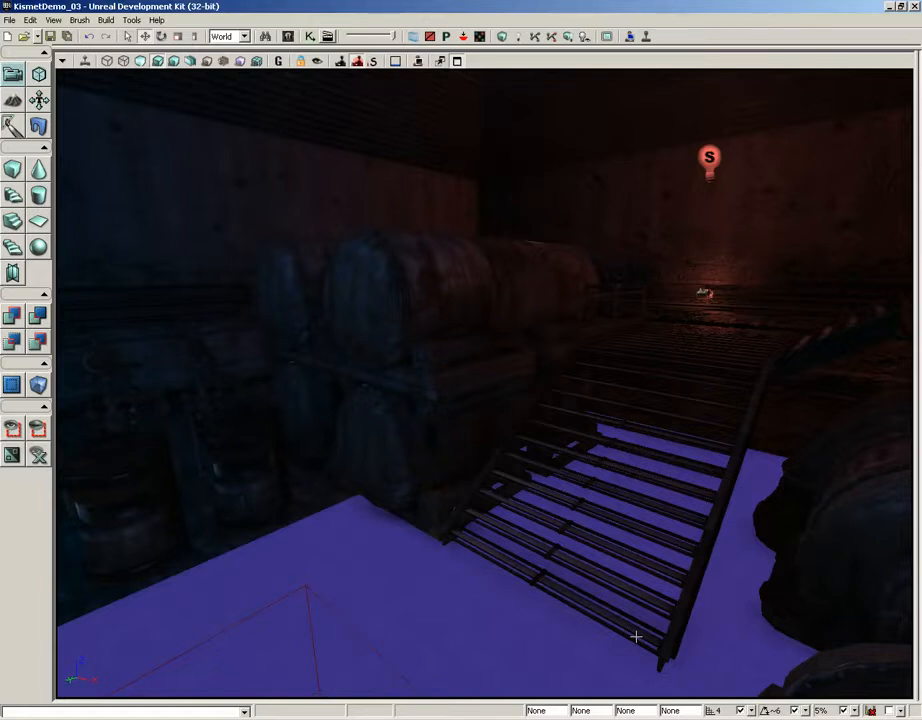
- In Kismet, set the Trigger_2 Used event's Re Trigger Delay to 3
{"action": "left_click", "coordinate": [310, 37]}
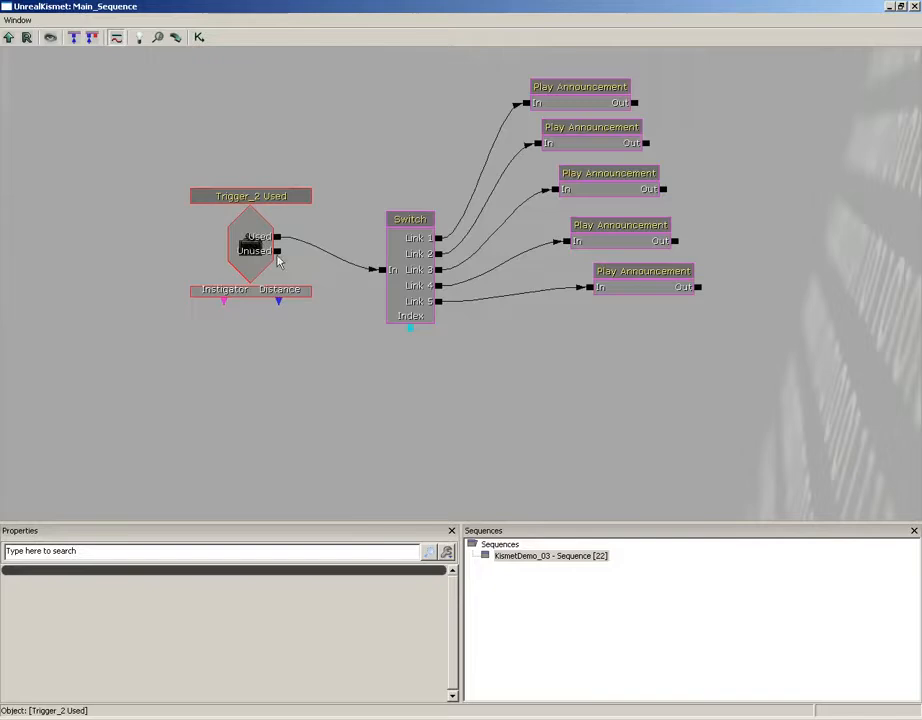
{"action": "left_click", "coordinate": [257, 256]}
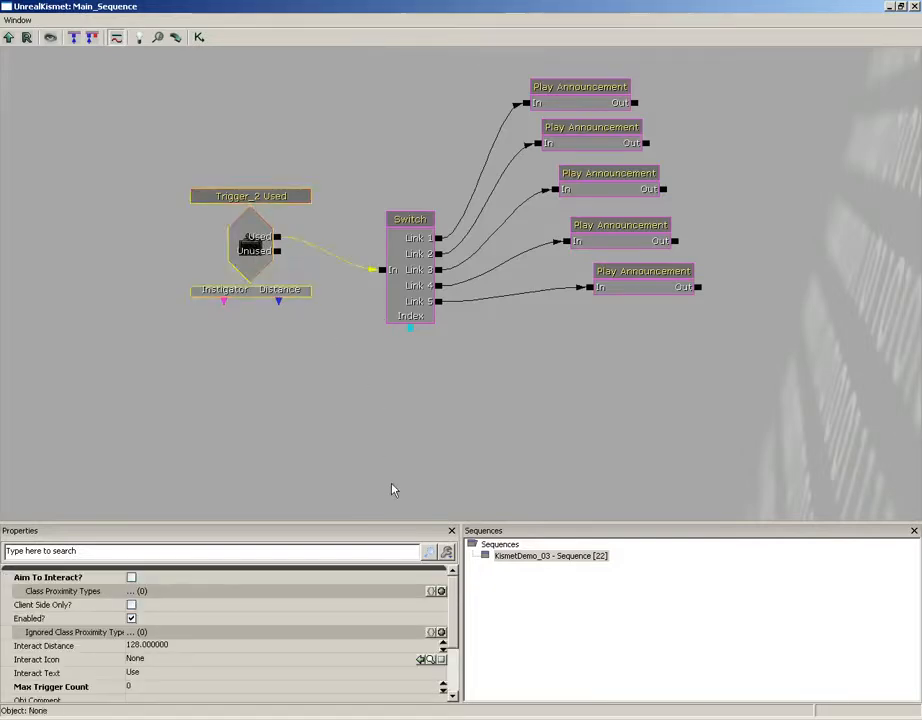
{"action": "scroll", "coordinate": [450, 601], "scroll_direction": "down", "scroll_amount": 2}
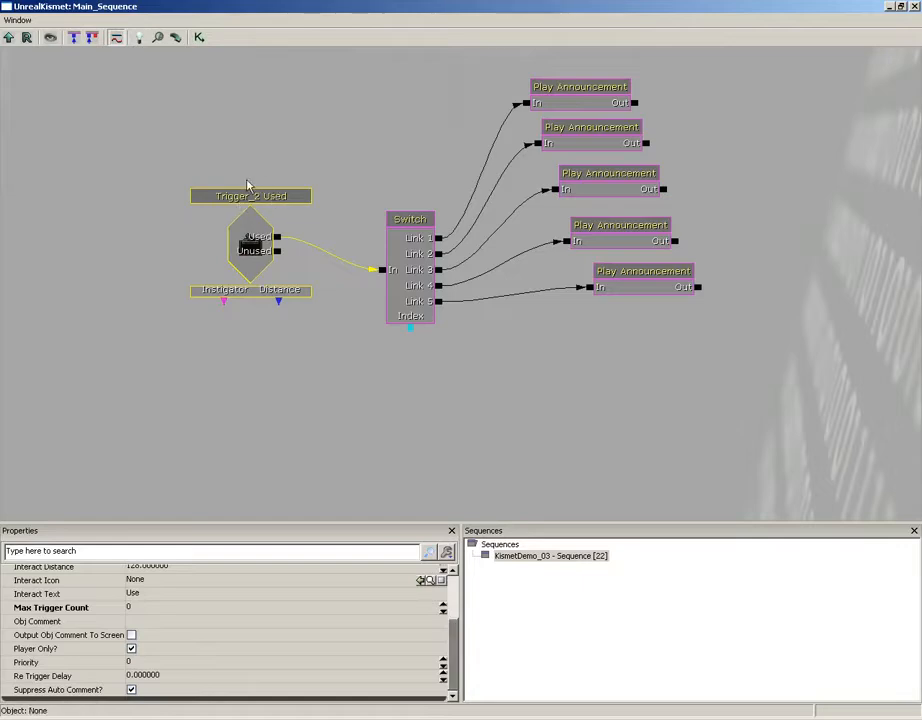
{"action": "left_click", "coordinate": [252, 257]}
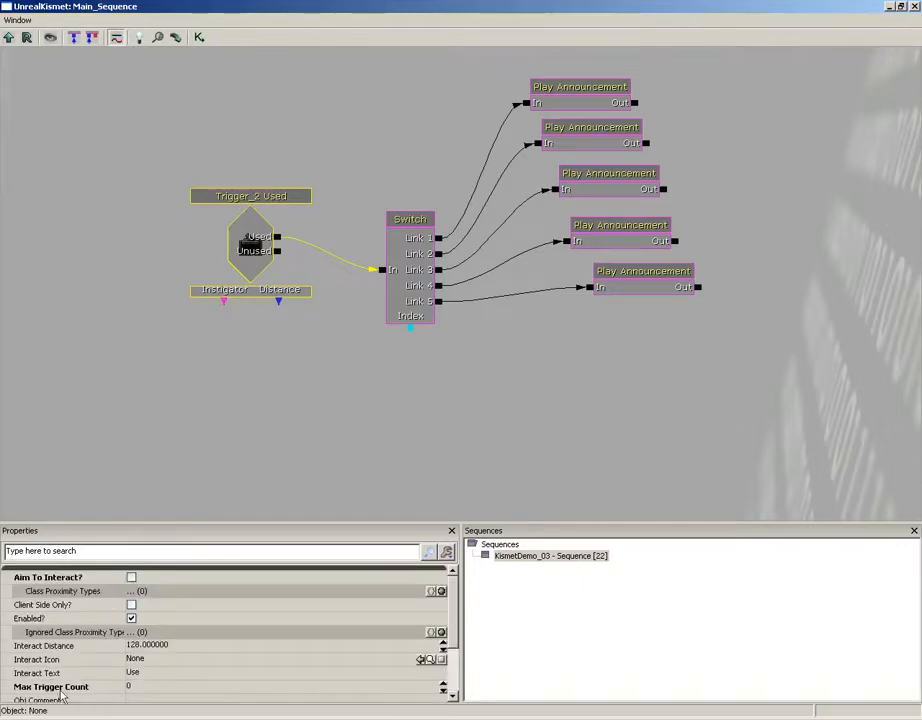
{"action": "scroll", "coordinate": [450, 614], "scroll_direction": "down", "scroll_amount": 2}
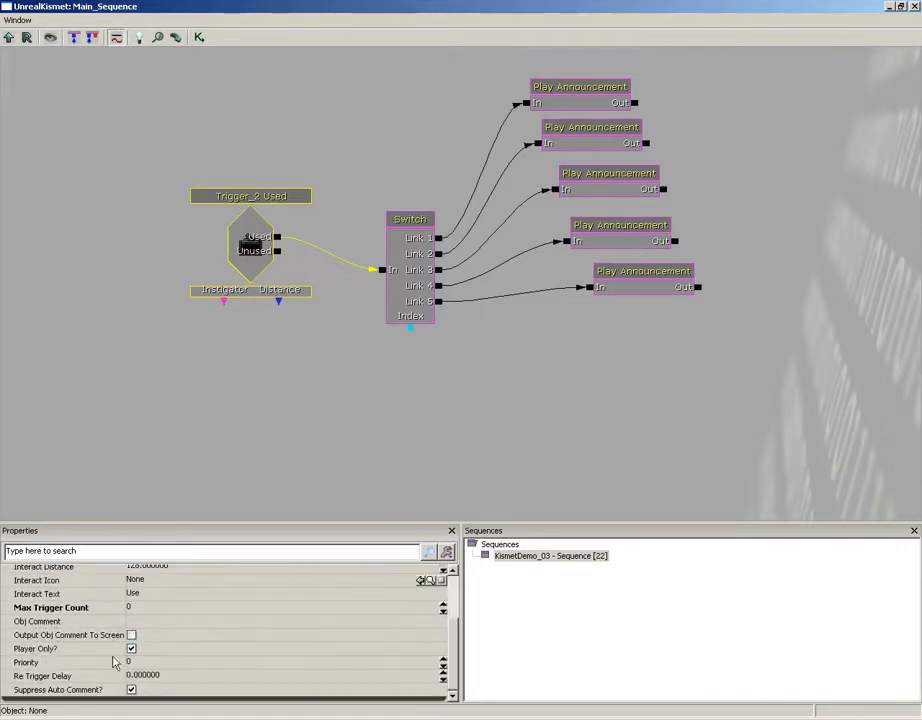
{"action": "left_click", "coordinate": [174, 677]}
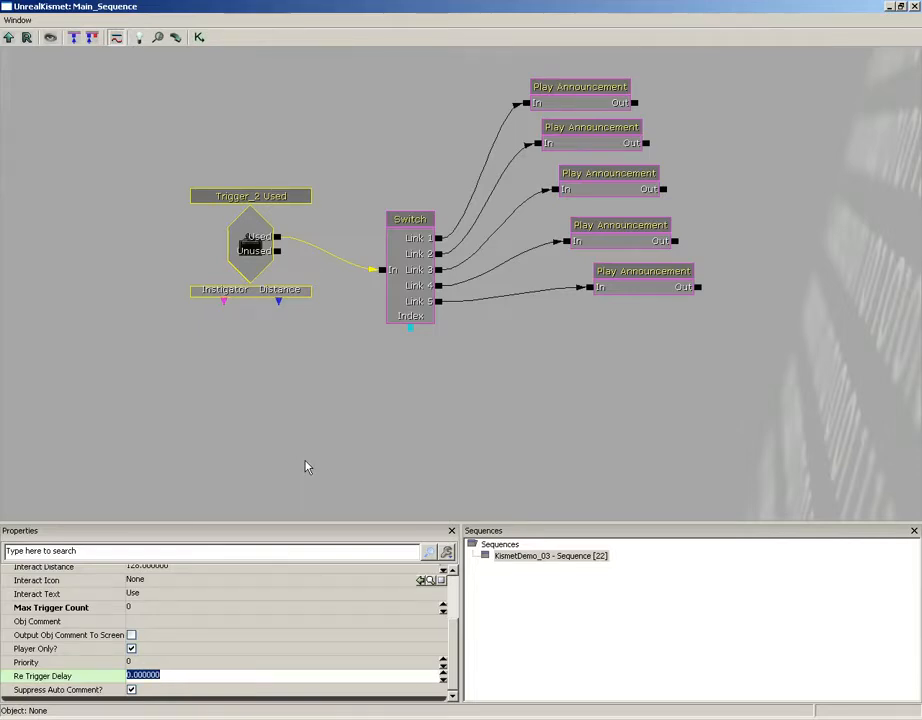
{"action": "type", "text": "3"}
{"action": "key", "text": "Return"}
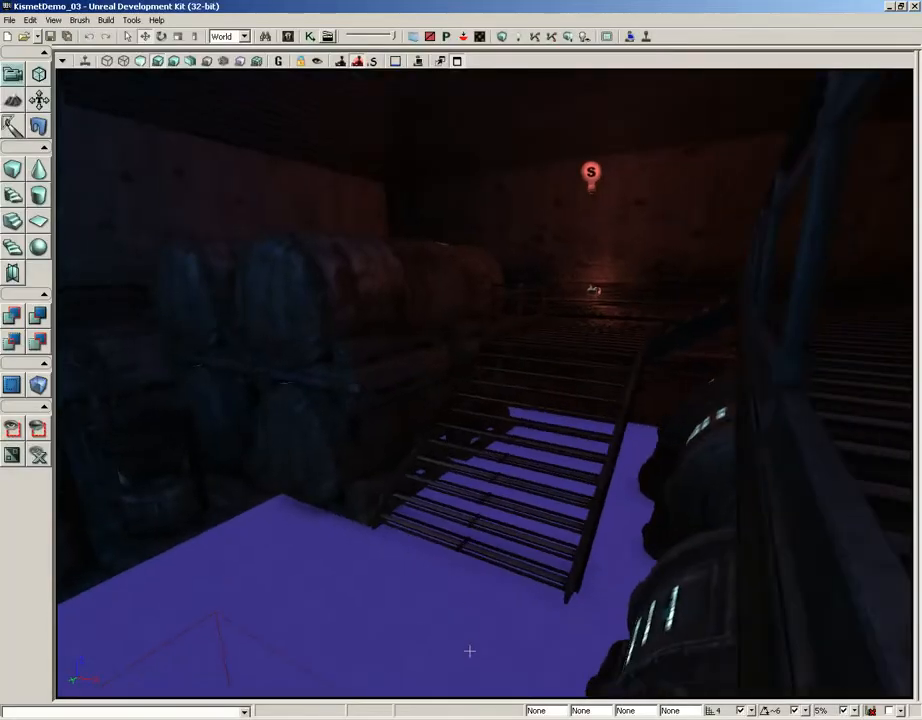
- Play from Here, use the switch four times up to 'I'm warning you.', then quit to the editor
{"action": "right_click", "coordinate": [390, 641]}
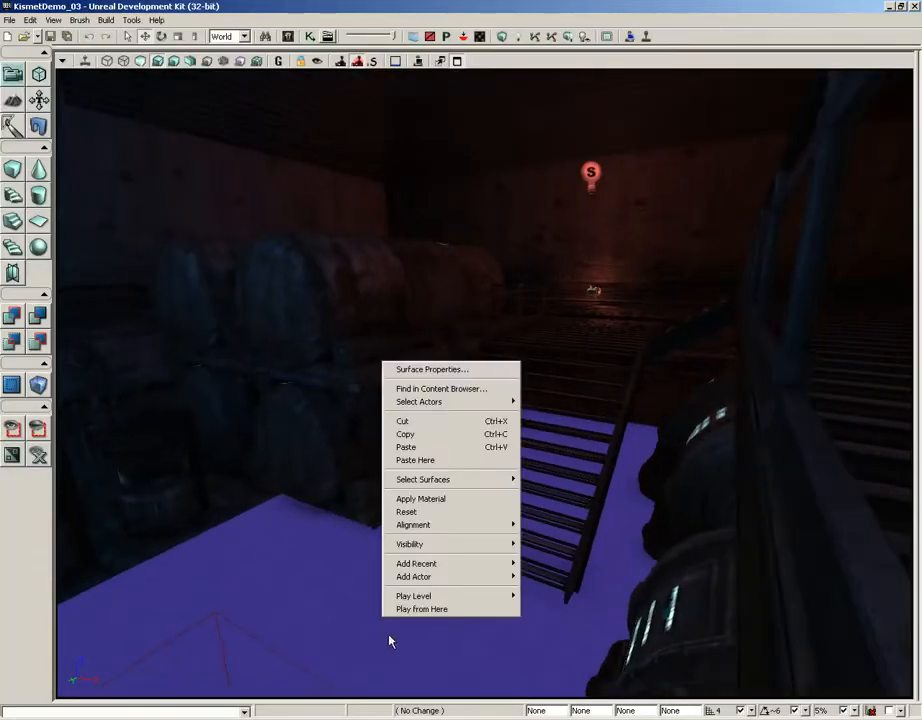
{"action": "left_click", "coordinate": [420, 609]}
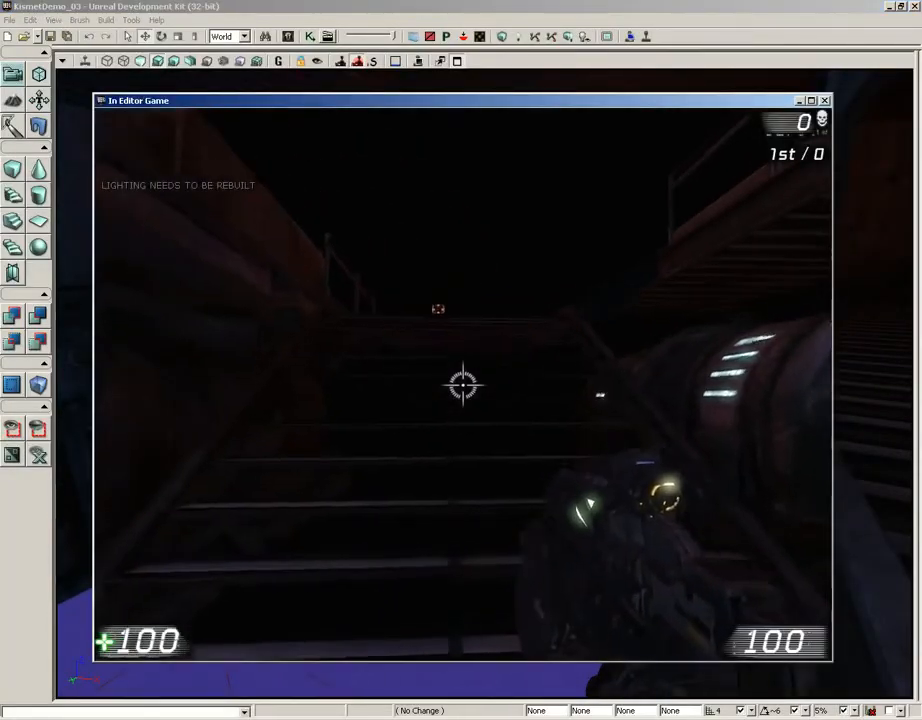
{"action": "key", "text": "w"}
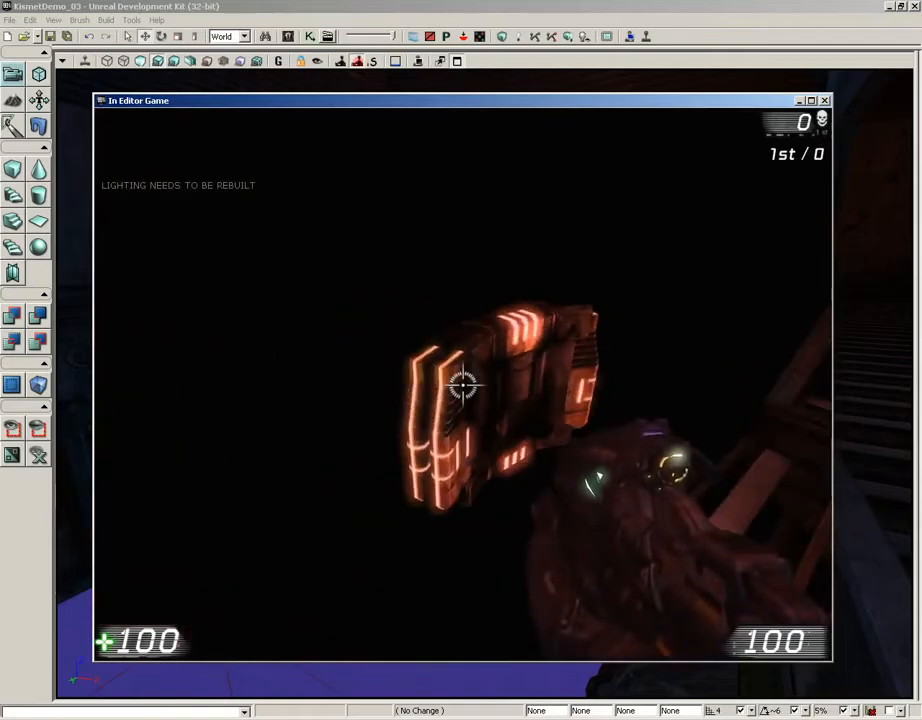
{"action": "key", "text": "w"}
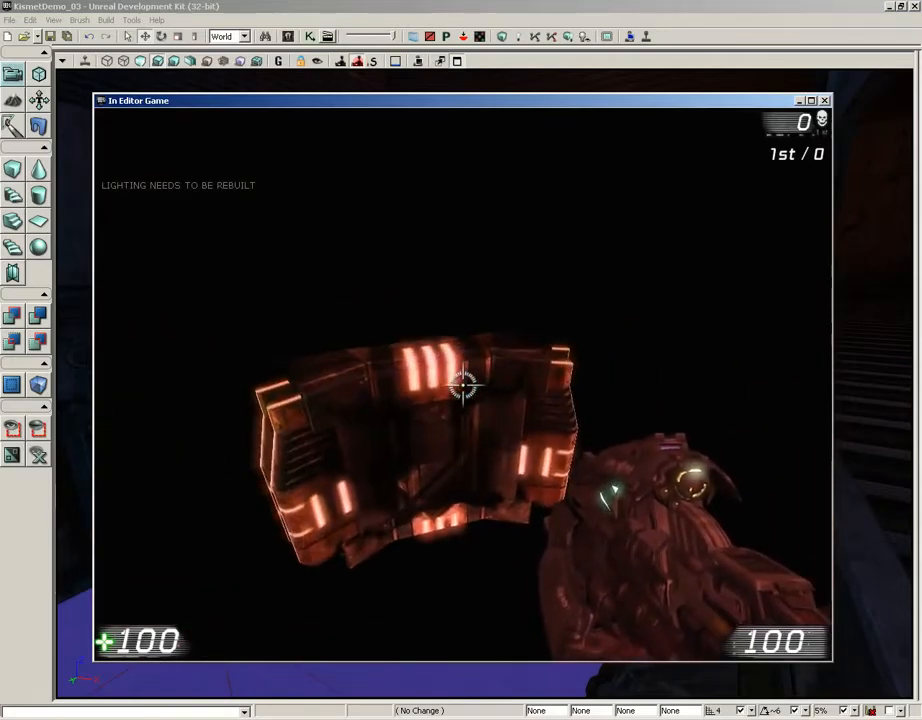
{"action": "key", "text": "e"}
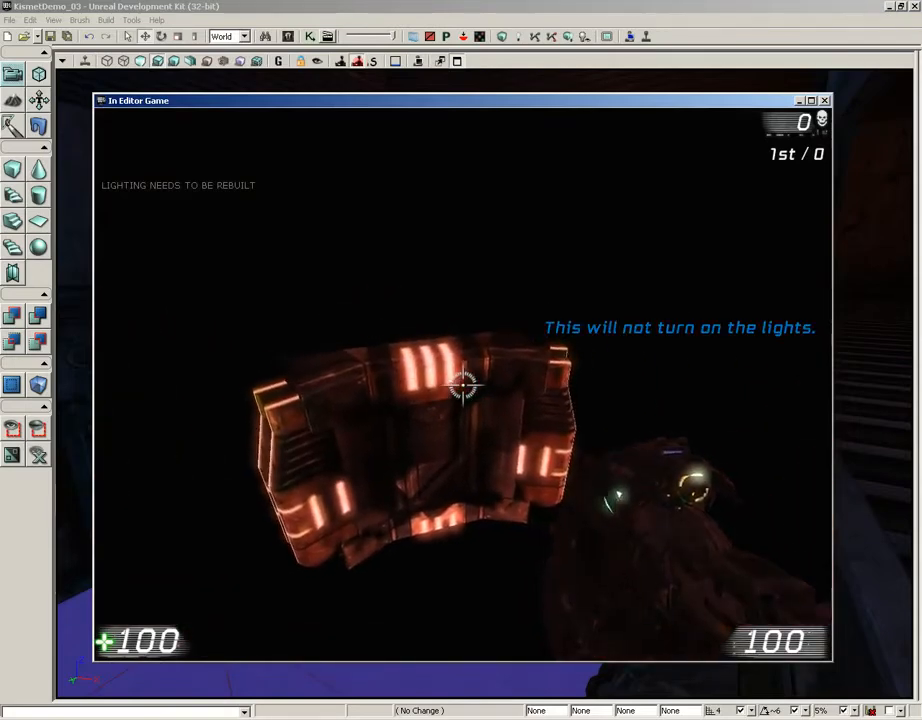
{"action": "key", "text": "e"}
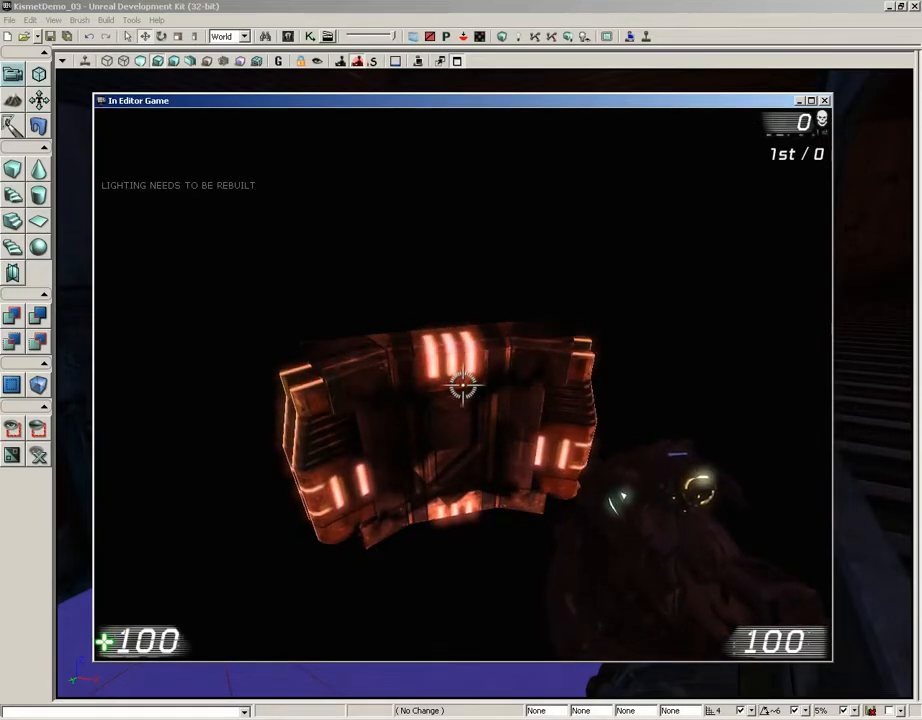
{"action": "key", "text": "e"}
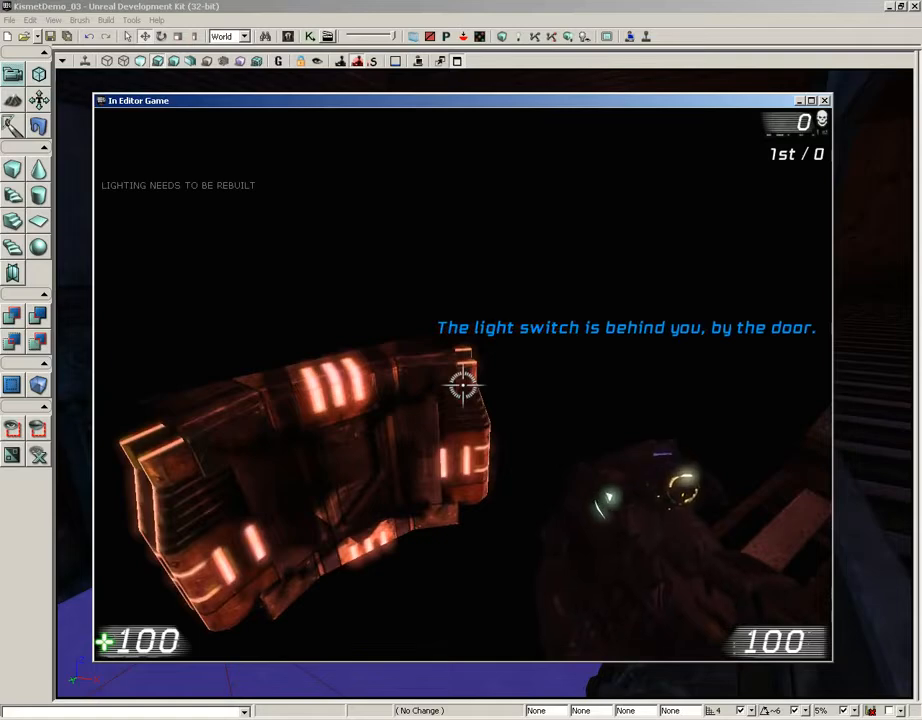
{"action": "key", "text": "e"}
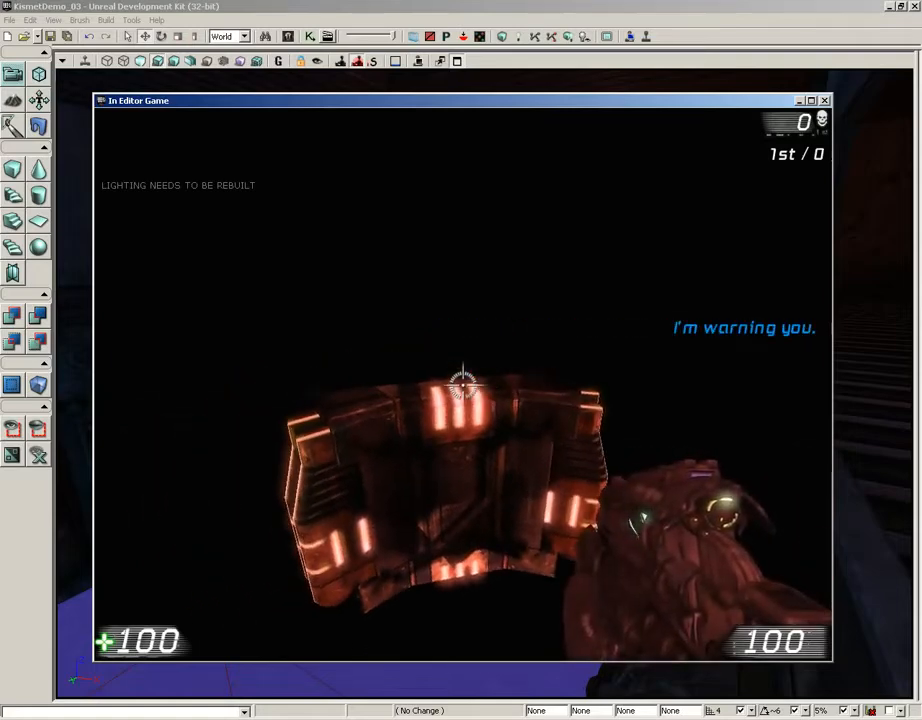
{"action": "key", "text": "Escape"}
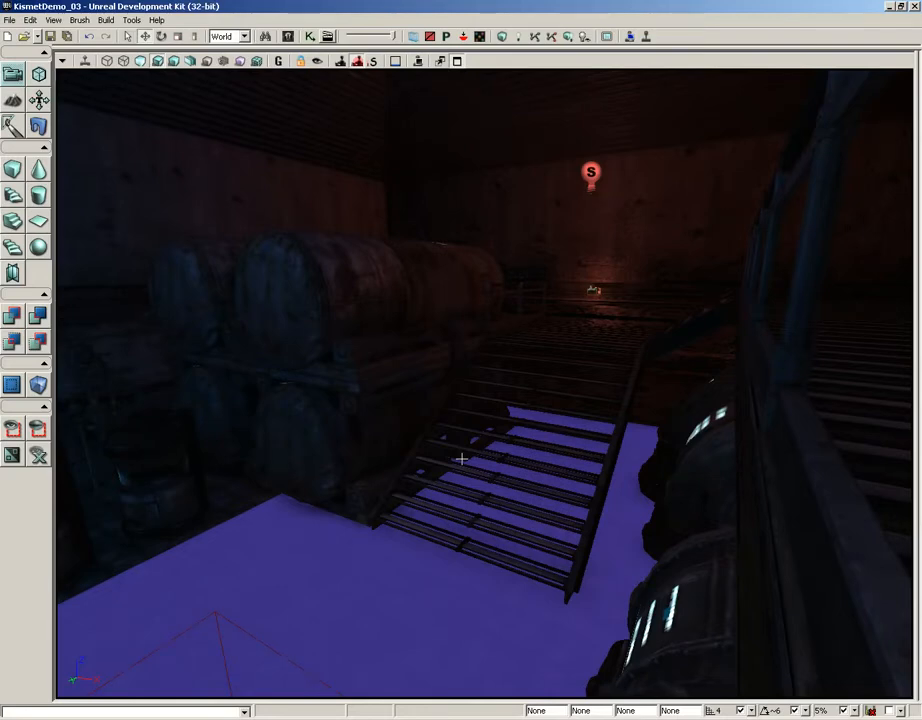
- Reopen Kismet and duplicate the fifth Play Announcement, placing the copy below it
{"action": "left_click", "coordinate": [311, 36]}
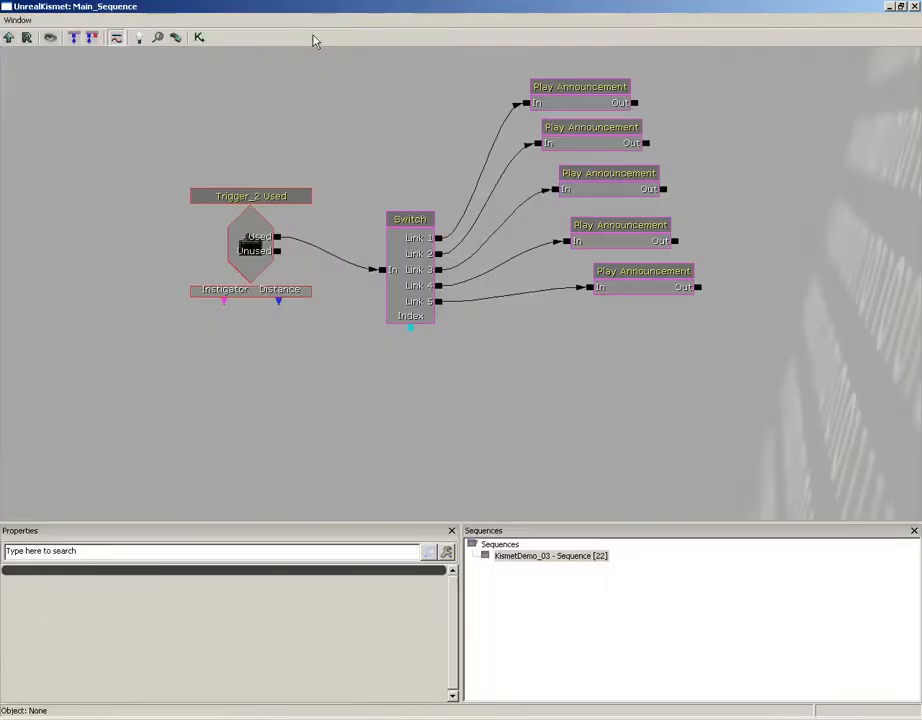
{"action": "left_click", "coordinate": [500, 286]}
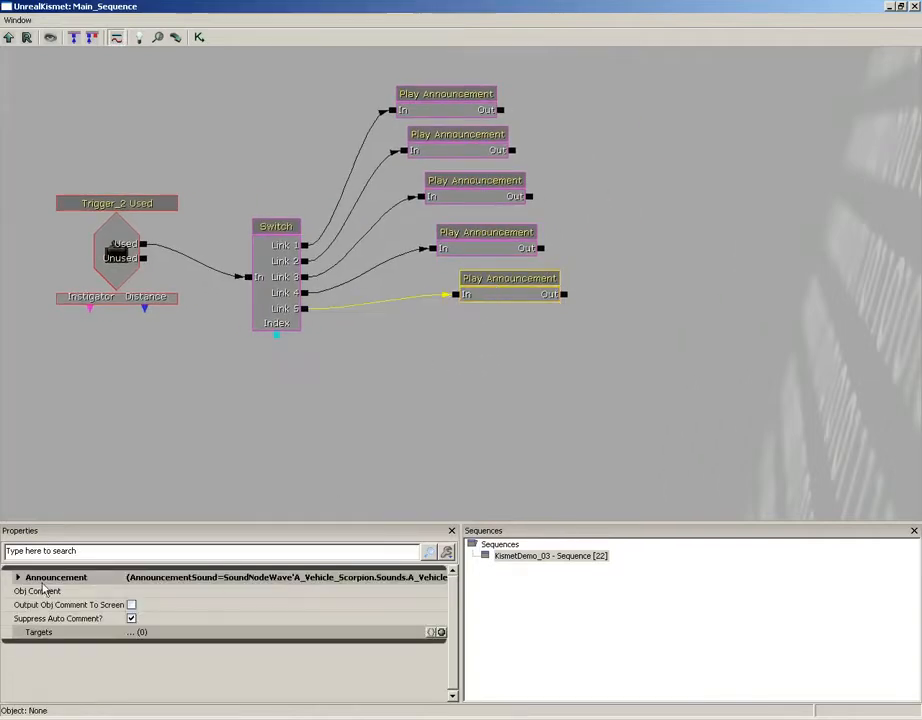
{"action": "left_click", "coordinate": [17, 577]}
{"action": "left_click_drag", "start_coordinate": [481, 388], "coordinate": [453, 356]}
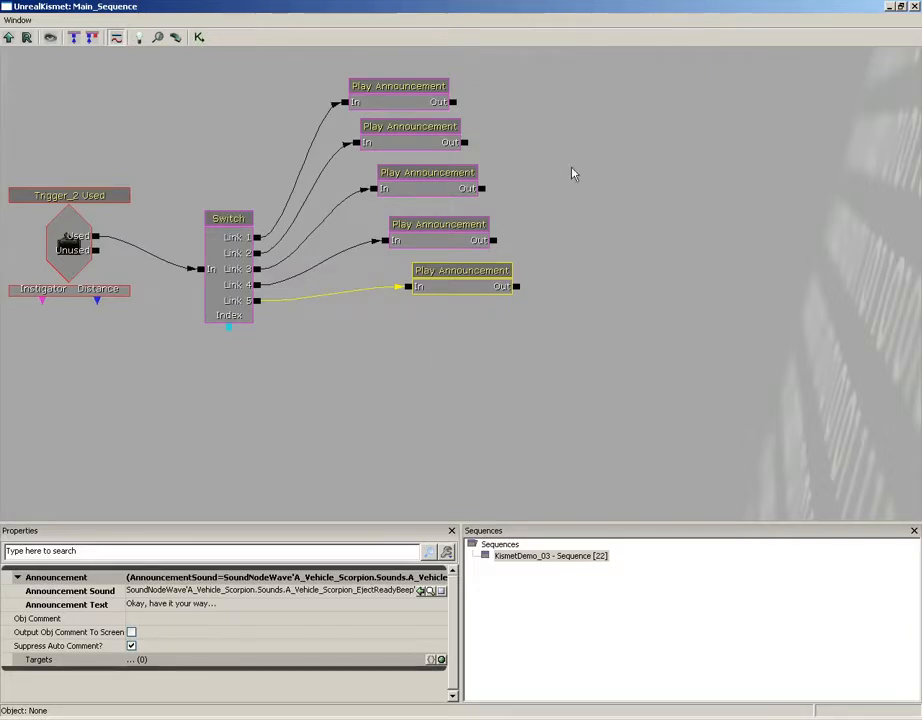
{"action": "key", "text": "ctrl+w"}
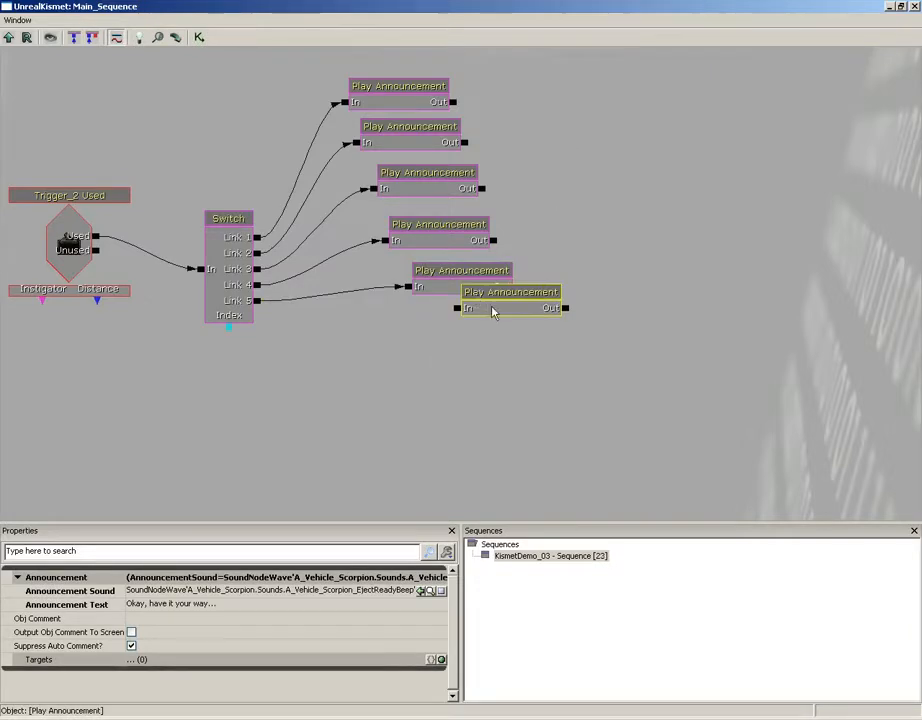
{"action": "left_click_drag", "start_coordinate": [510, 305], "coordinate": [502, 334], "text": "ctrl"}
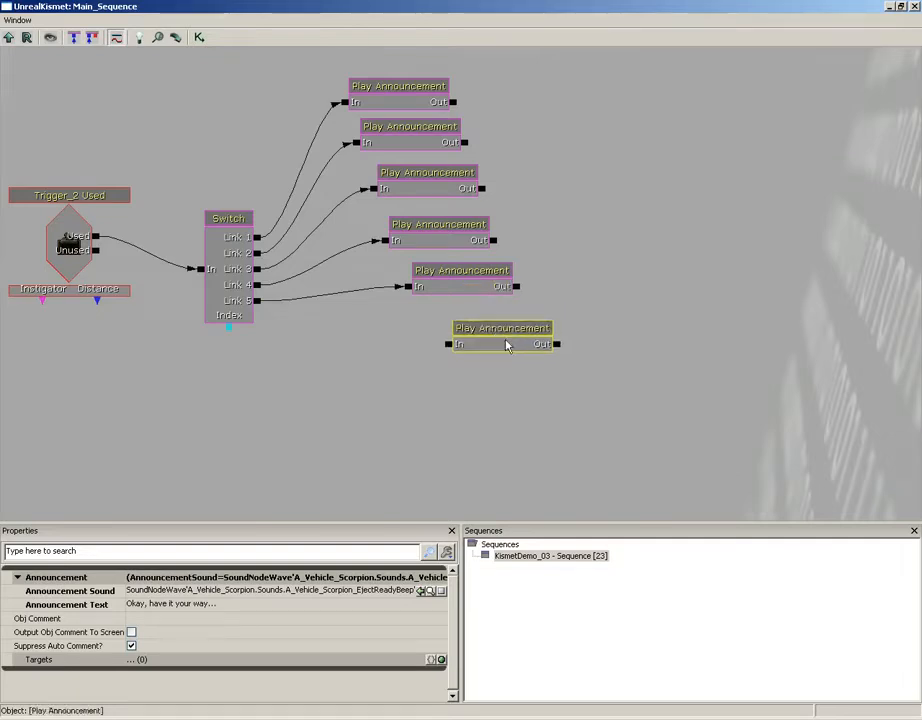
- Set the copy's text to '...but don't say we didn't warn you!' and chain the fifth node into it
{"action": "left_click", "coordinate": [170, 604]}
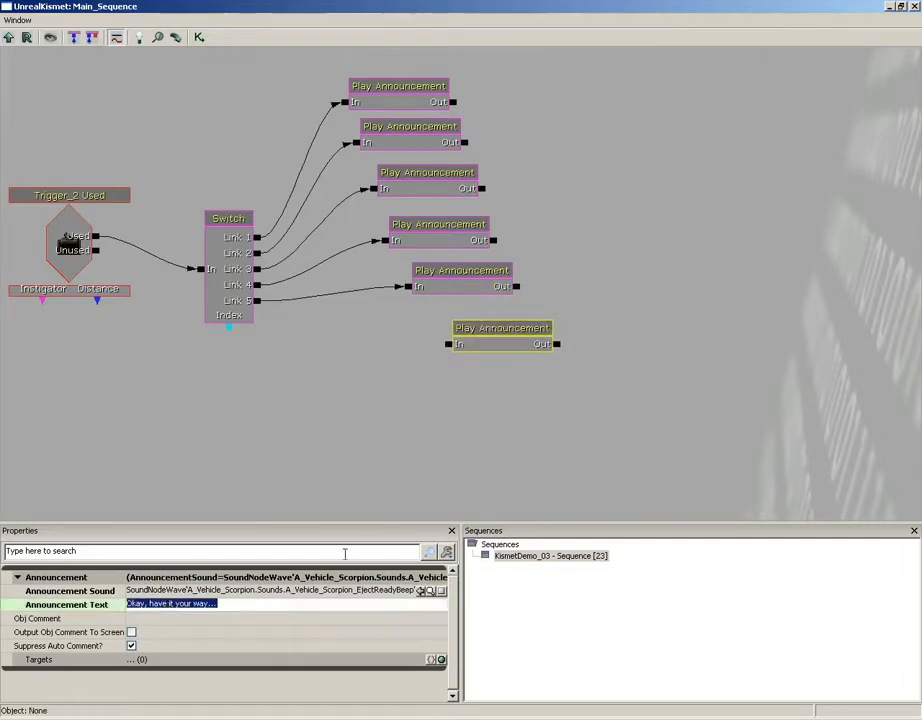
{"action": "key", "text": "BackSpace"}
{"action": "type", "text": ".."}
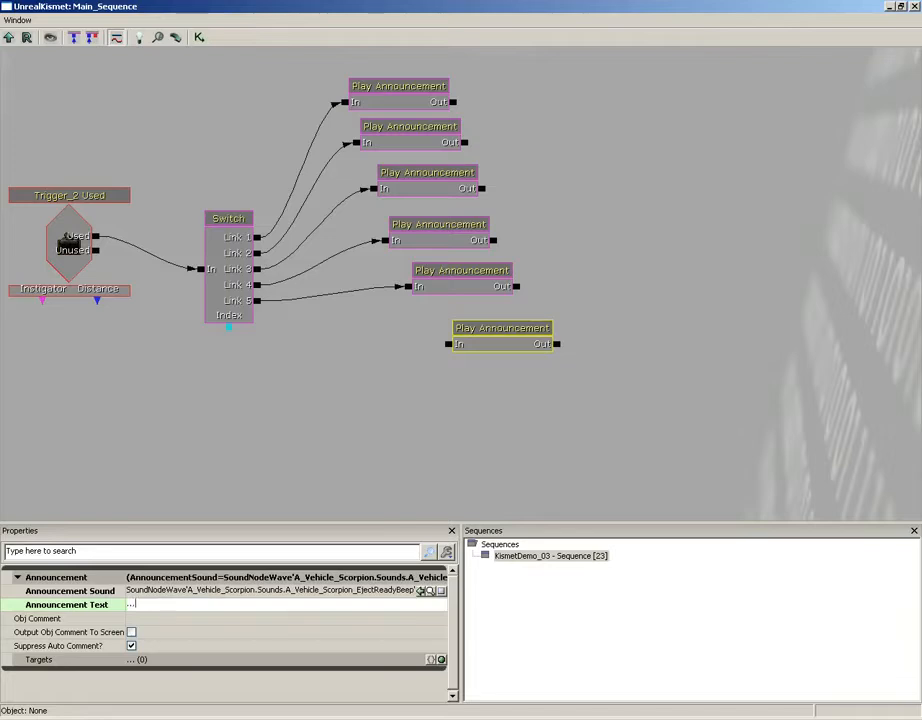
{"action": "type", "text": ".but don't say we didn't warn you!~"}
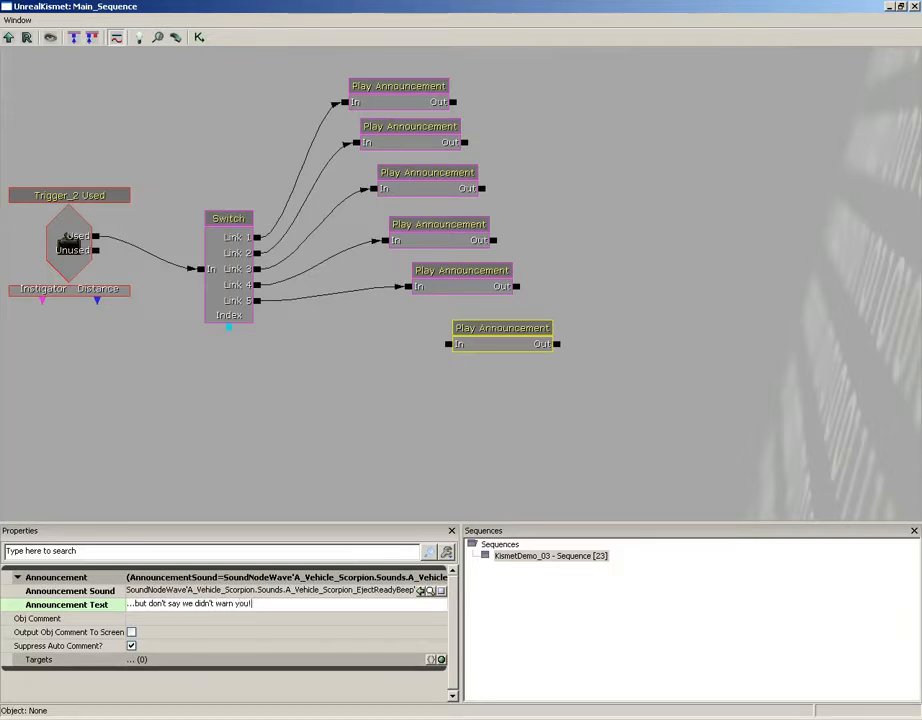
{"action": "key", "text": "Return"}
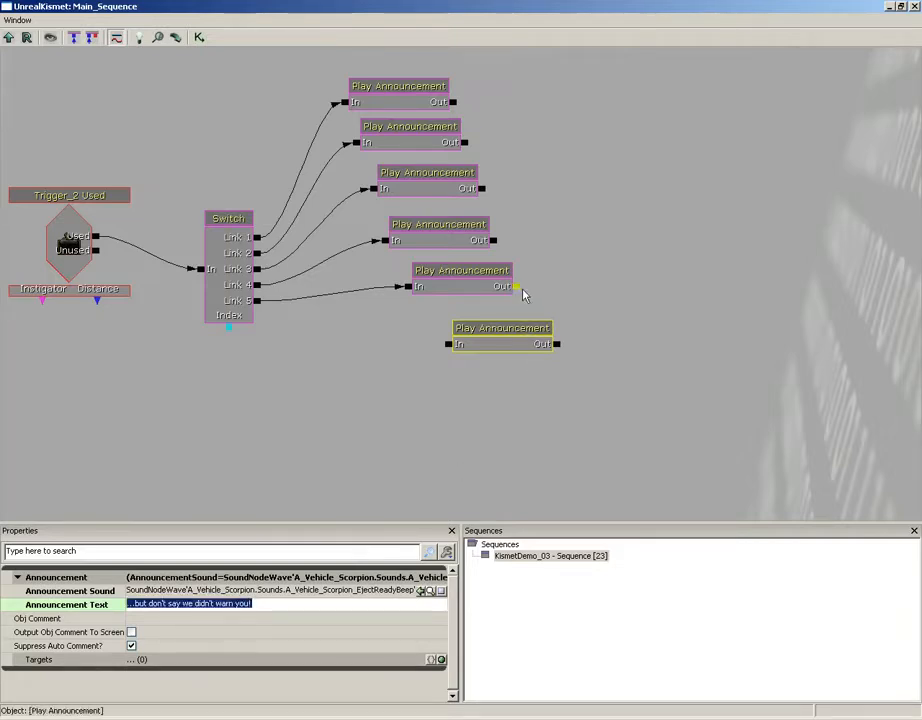
{"action": "left_click_drag", "start_coordinate": [517, 287], "coordinate": [447, 346]}
{"action": "left_click_drag", "start_coordinate": [510, 336], "coordinate": [533, 340]}
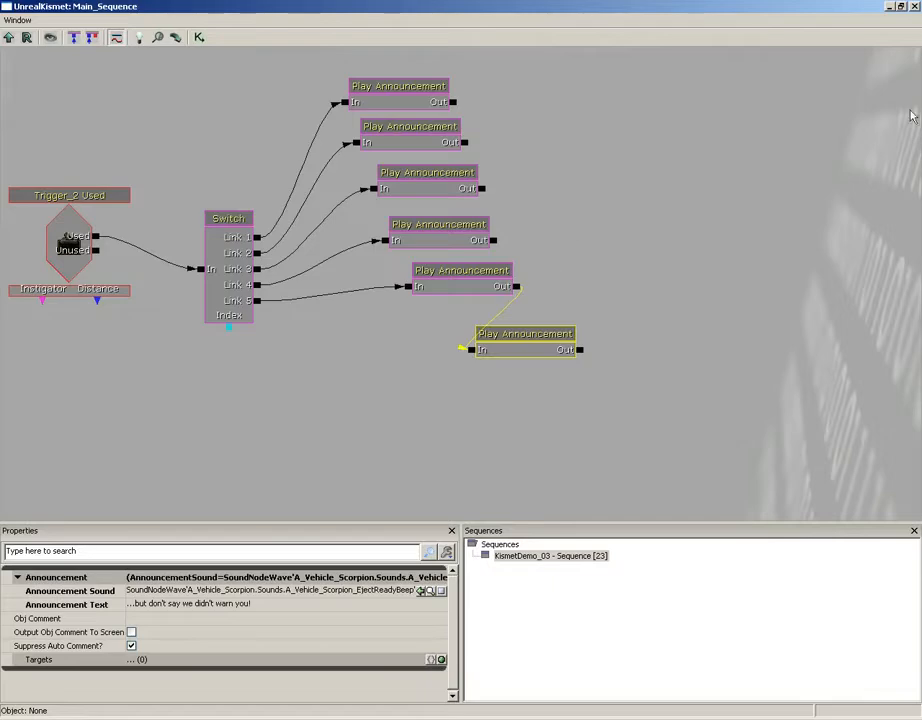
{"action": "left_click", "coordinate": [914, 7]}
{"action": "right_click", "coordinate": [367, 595]}
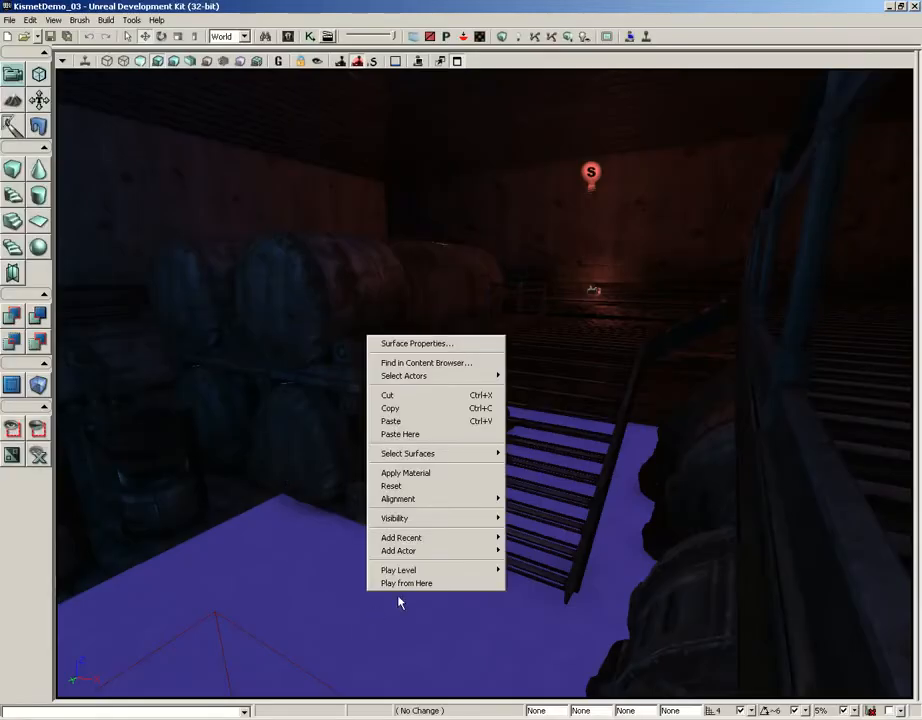
{"action": "left_click", "coordinate": [399, 583]}
{"action": "key", "text": "w"}
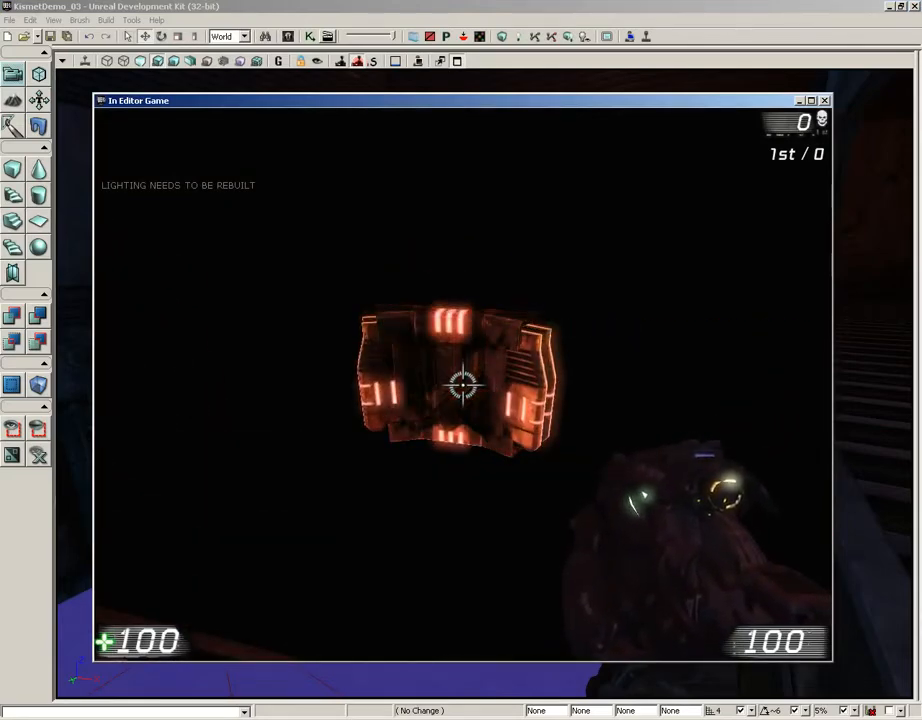
{"action": "key", "text": "e"}
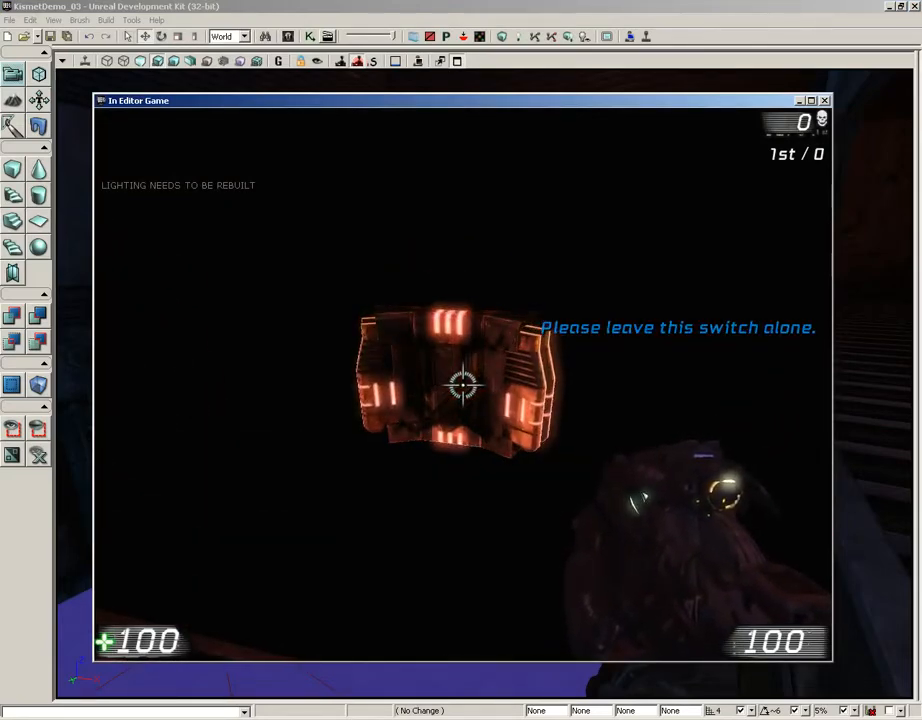
{"action": "key", "text": "e"}
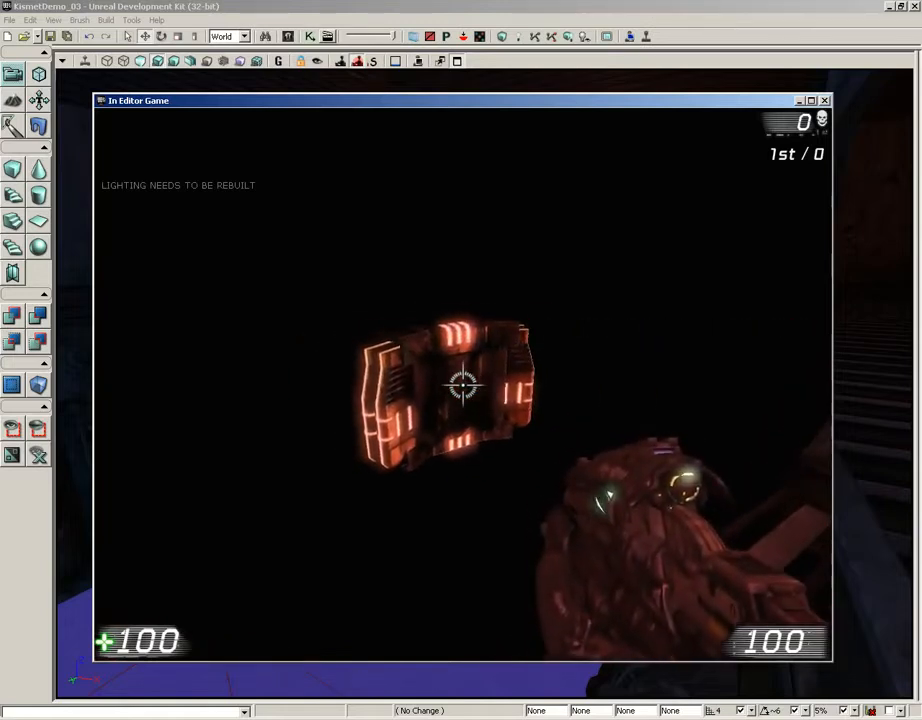
{"action": "key", "text": "e"}
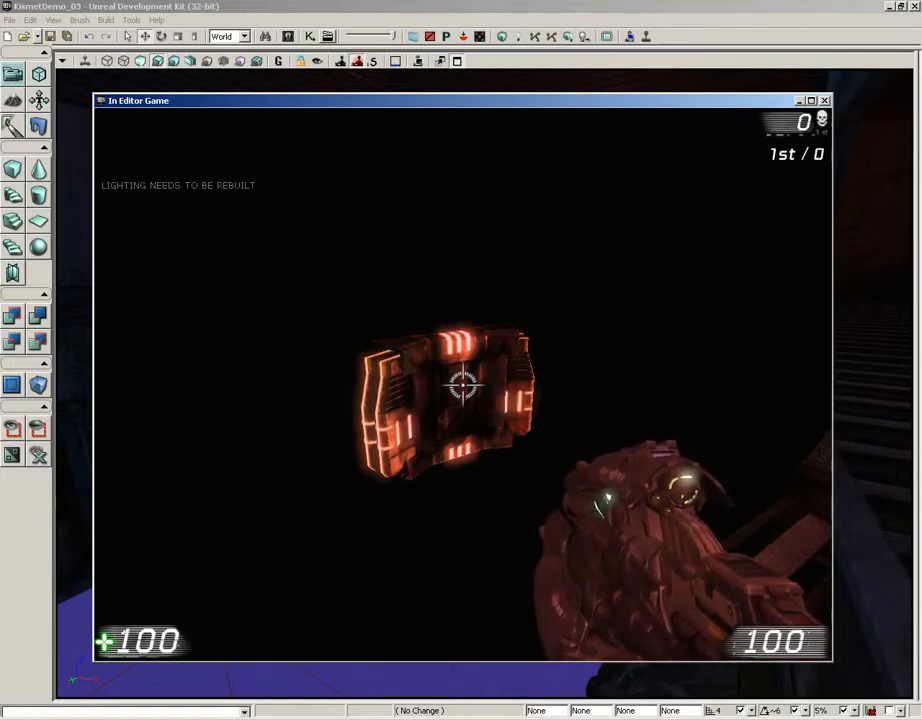
{"action": "key", "text": "e"}
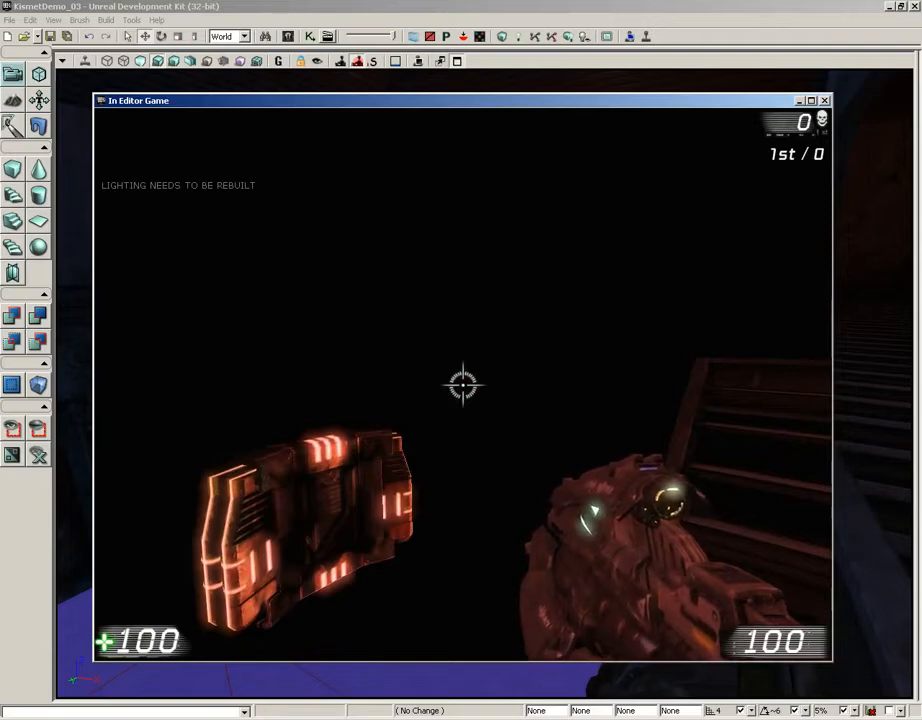
{"action": "key", "text": "Escape"}
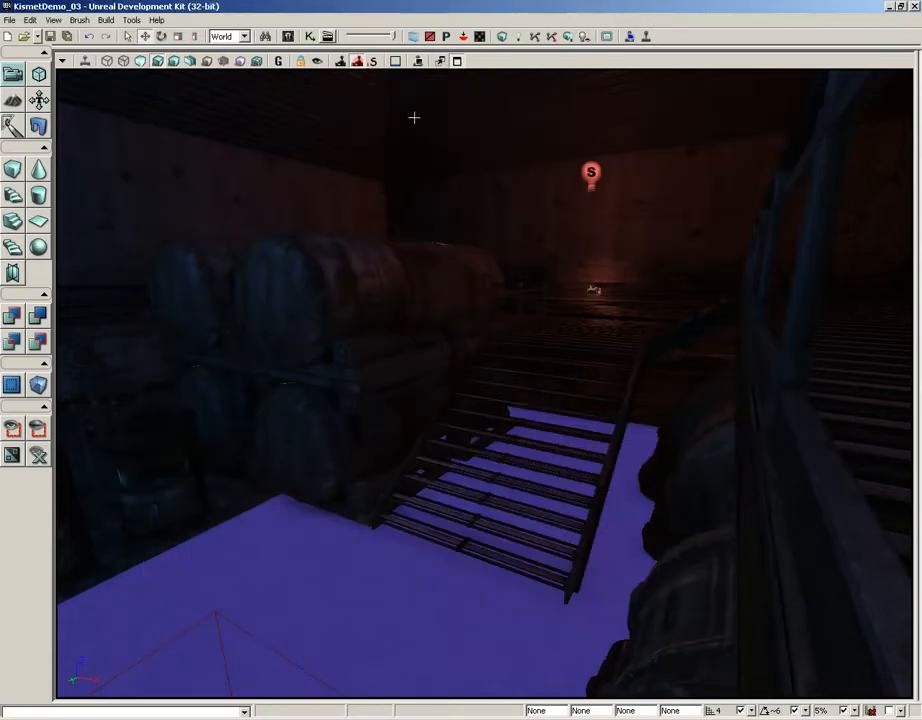
- Give the fifth announcement's Out link to the last announcement a 2-second activate delay
{"action": "left_click", "coordinate": [311, 37]}
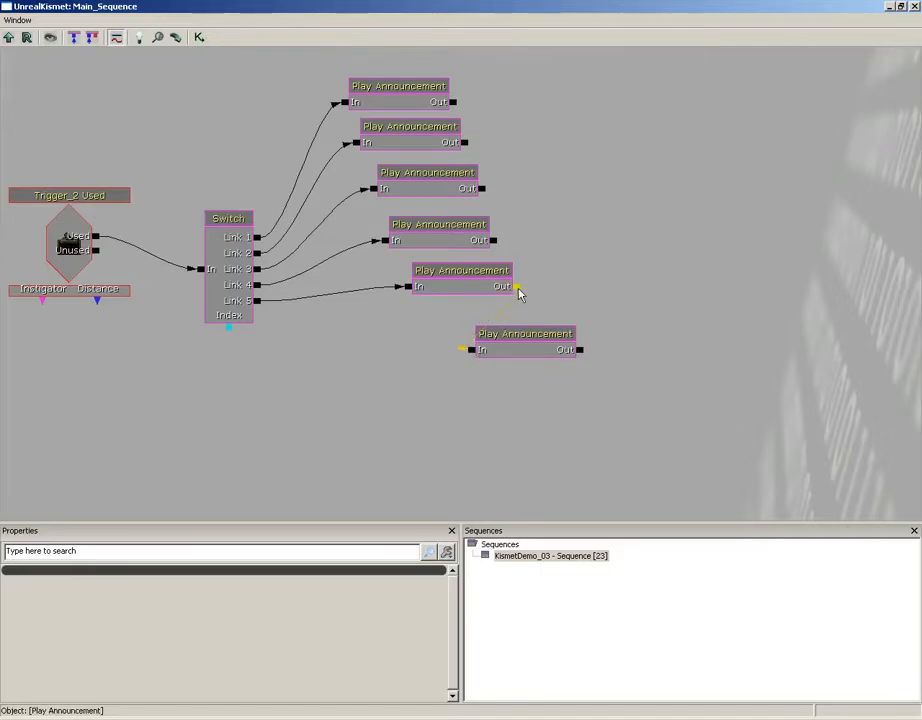
{"action": "right_click_drag", "start_coordinate": [518, 288], "coordinate": [518, 290]}
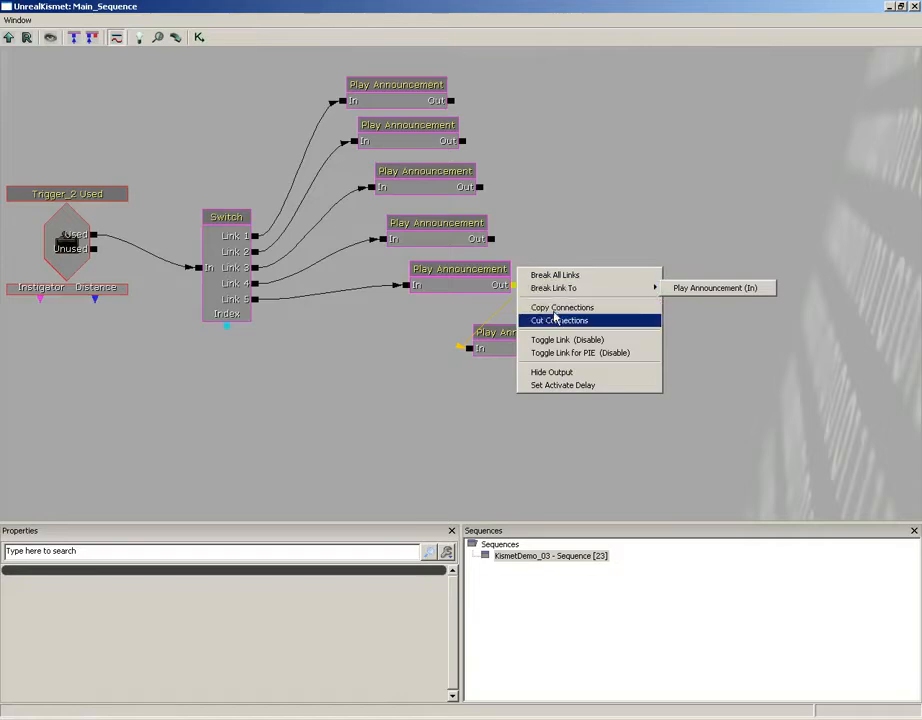
{"action": "left_click", "coordinate": [556, 387]}
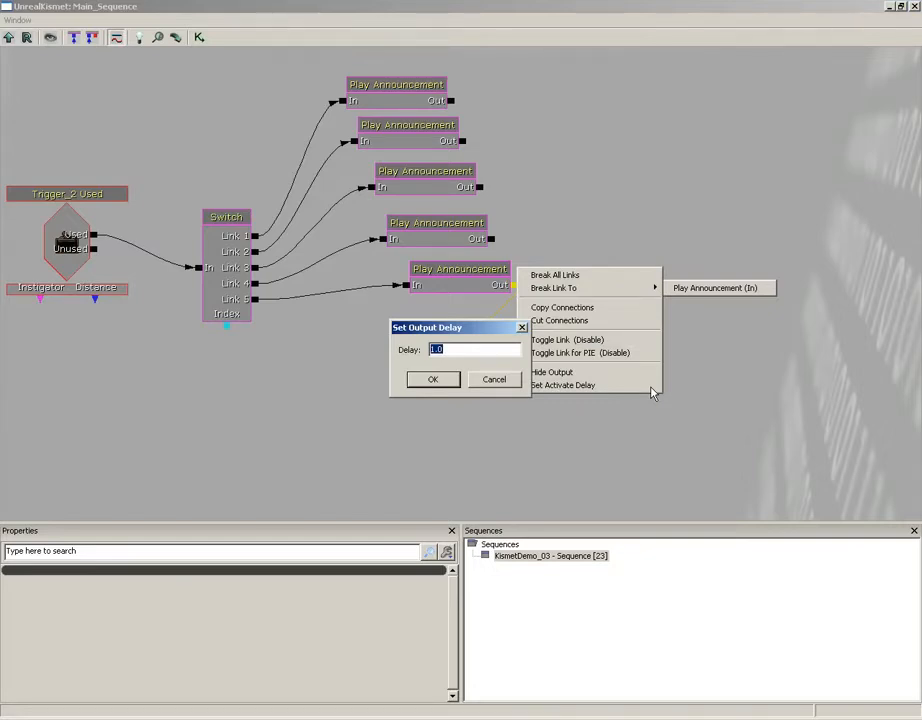
{"action": "type", "text": "2"}
{"action": "key", "text": "Return"}
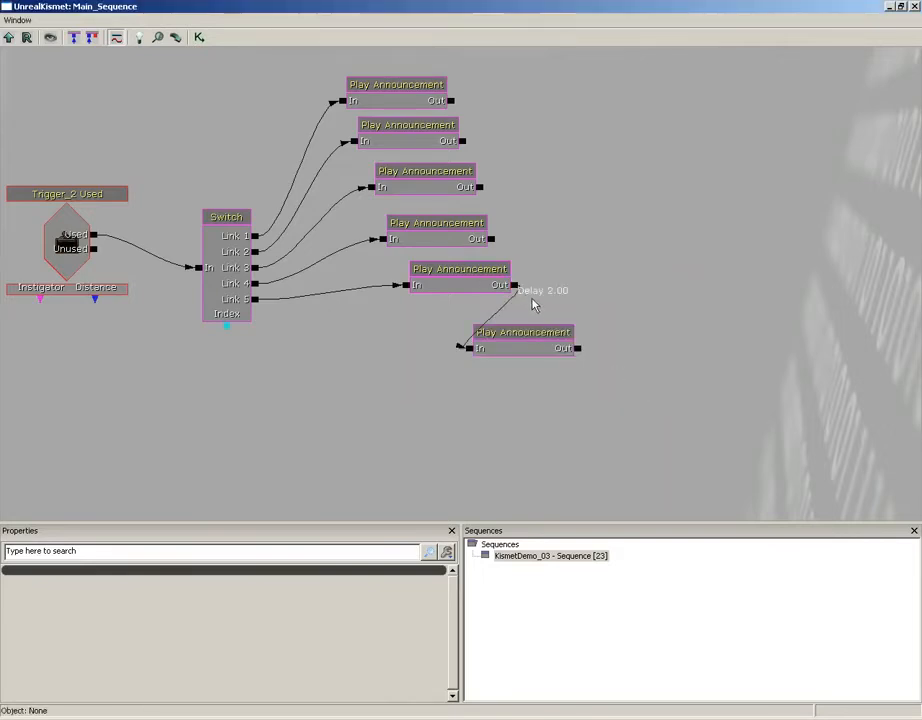
- Set the trigger event's Re Trigger Delay to 0 and close Kismet
{"action": "left_click", "coordinate": [67, 252]}
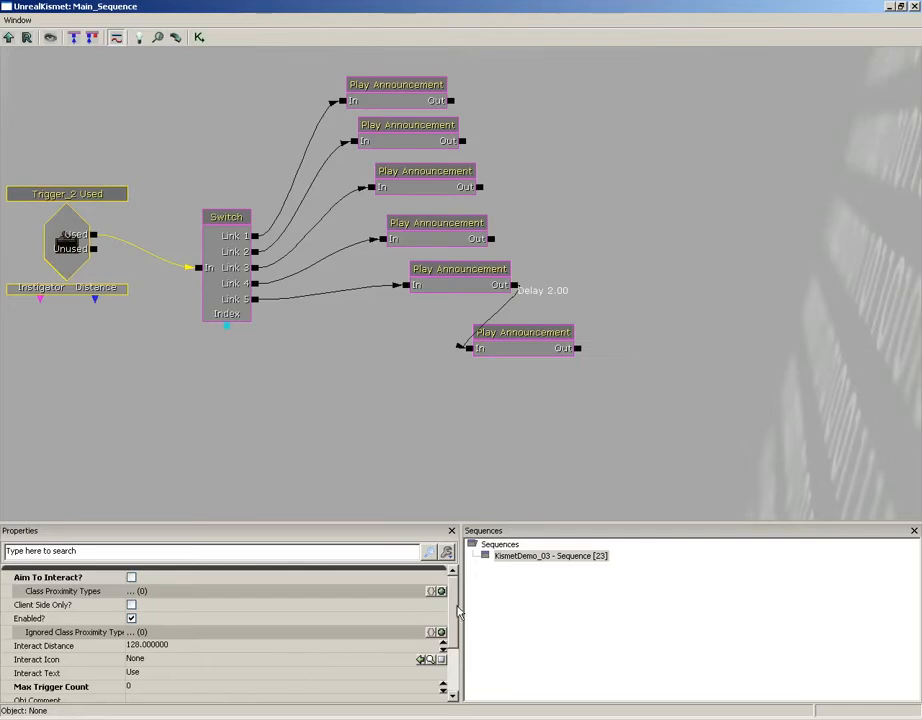
{"action": "left_click_drag", "start_coordinate": [457, 606], "coordinate": [440, 682]}
{"action": "left_click", "coordinate": [160, 675]}
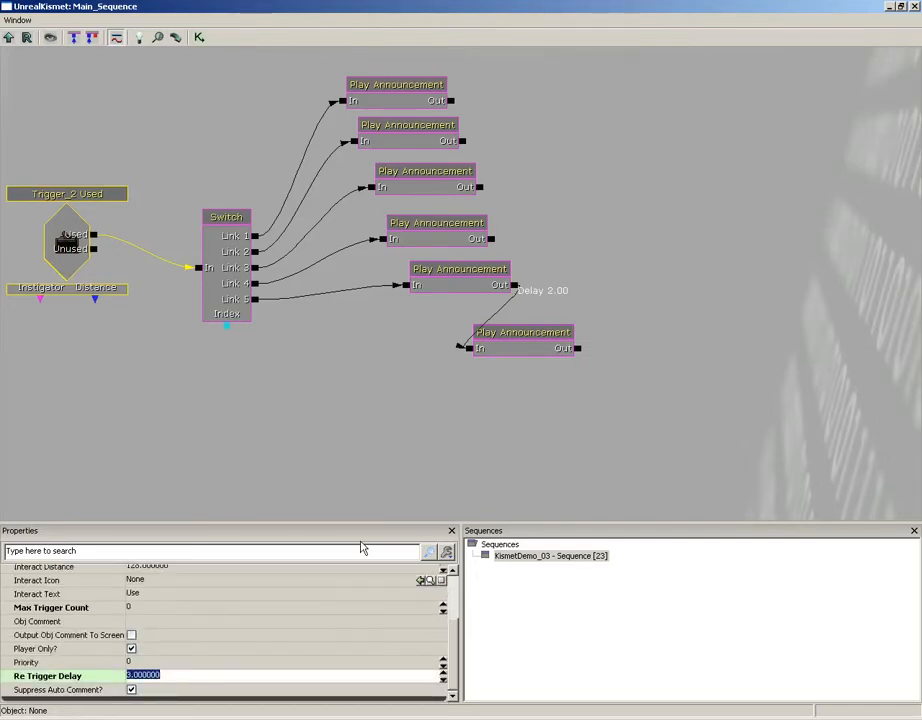
{"action": "type", "text": "0"}
{"action": "key", "text": "Return"}
{"action": "left_click", "coordinate": [914, 7]}
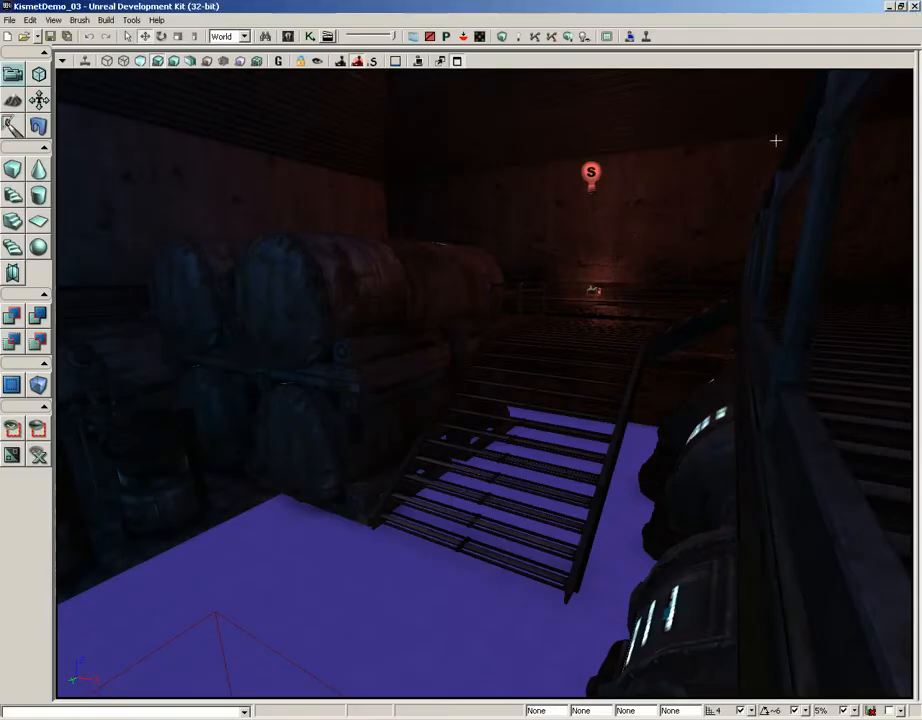
{"action": "right_click", "coordinate": [402, 598]}
{"action": "left_click", "coordinate": [441, 580]}
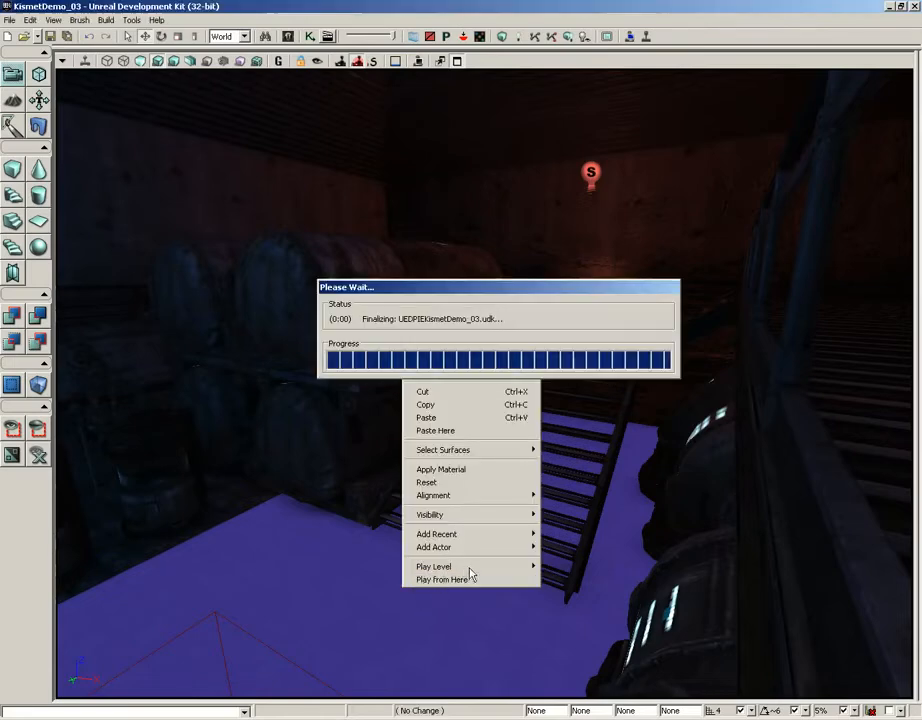
{"action": "key", "text": "w"}
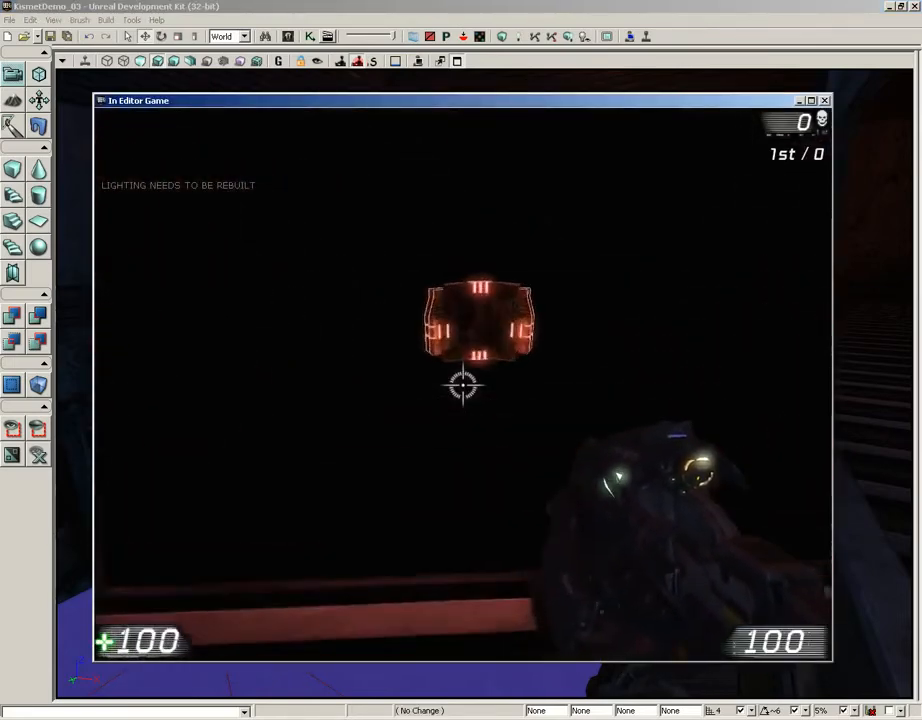
{"action": "key", "text": "e"}
{"action": "key", "text": "e"}
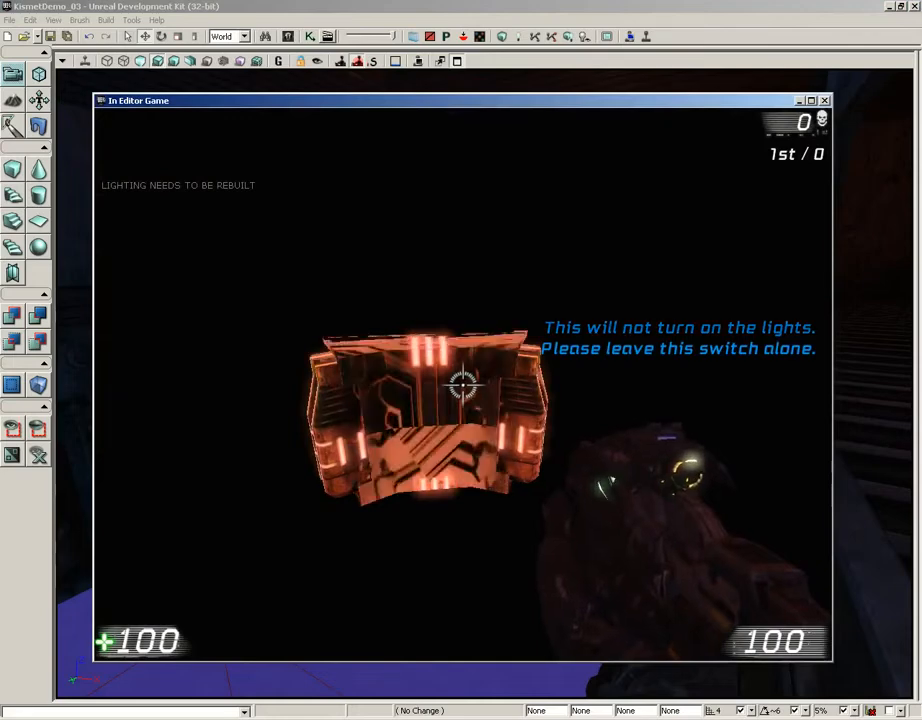
{"action": "key", "text": "e"}
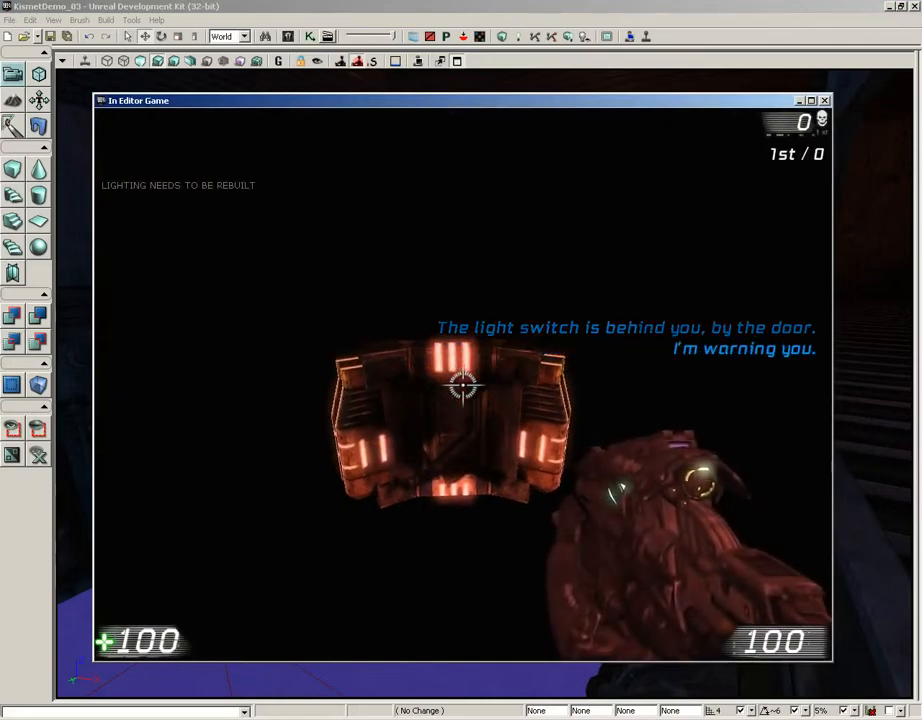
{"action": "key", "text": "e"}
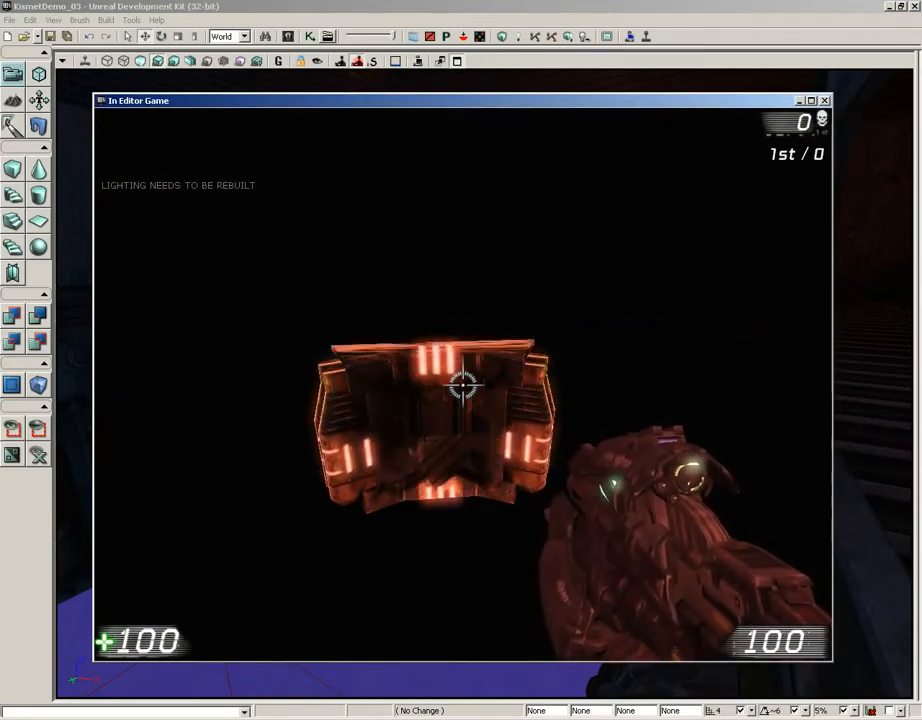
{"action": "key", "text": "e"}
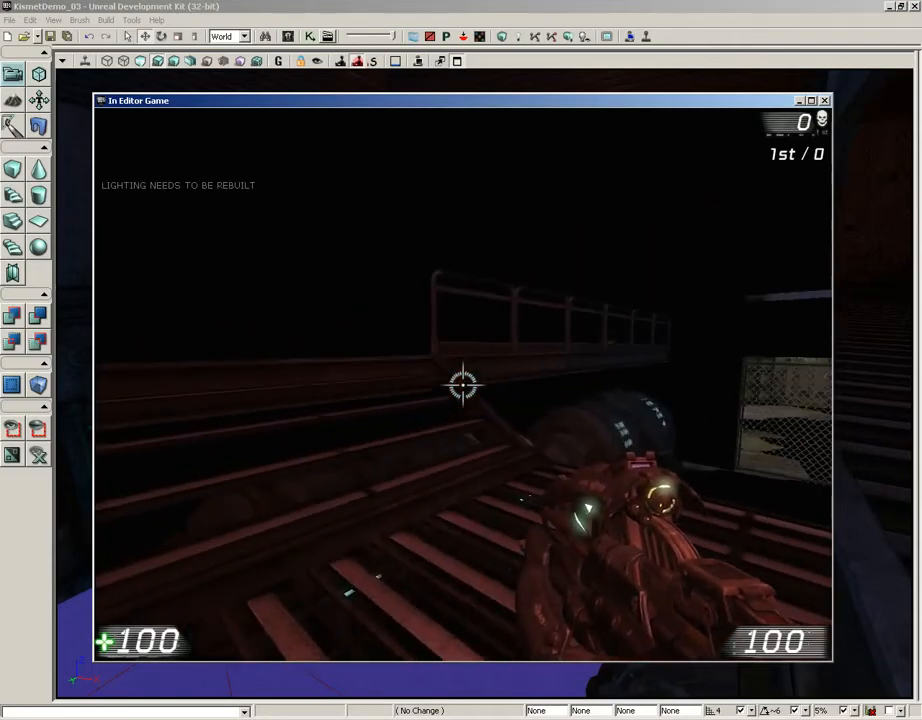
{"action": "key", "text": "Escape"}
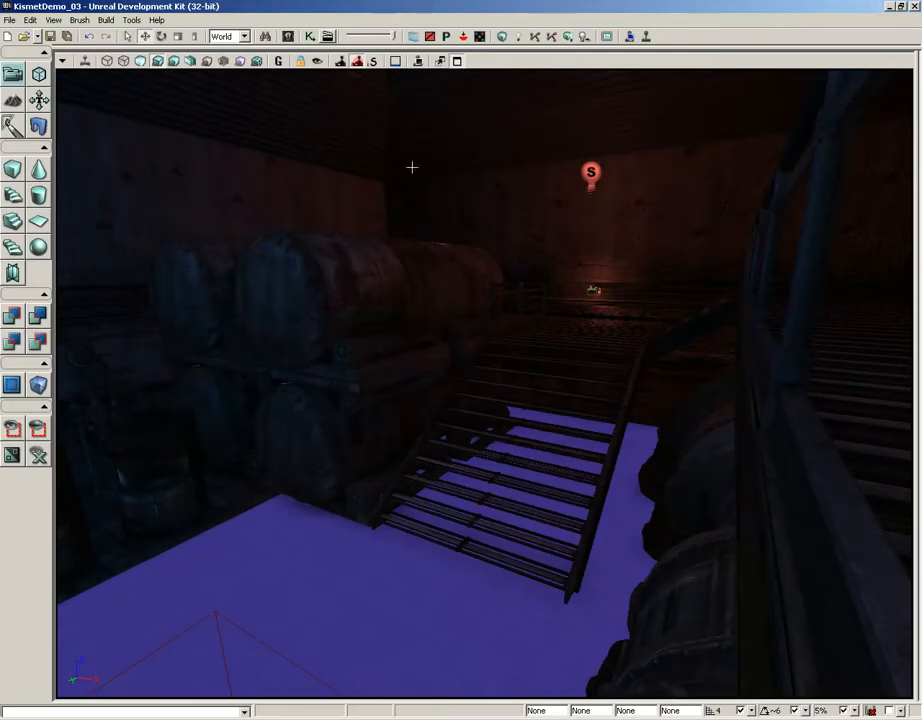
- In Kismet, paste a copy of the last Play Announcement and link it after the sixth
{"action": "left_click", "coordinate": [309, 36]}
{"action": "left_click", "coordinate": [541, 347]}
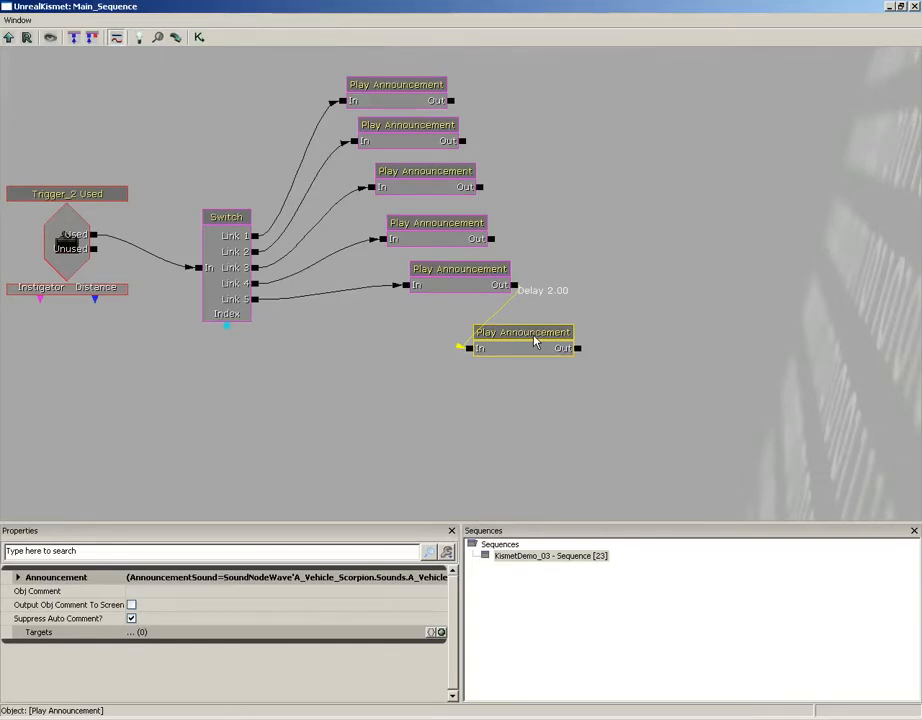
{"action": "key", "text": "ctrl+v"}
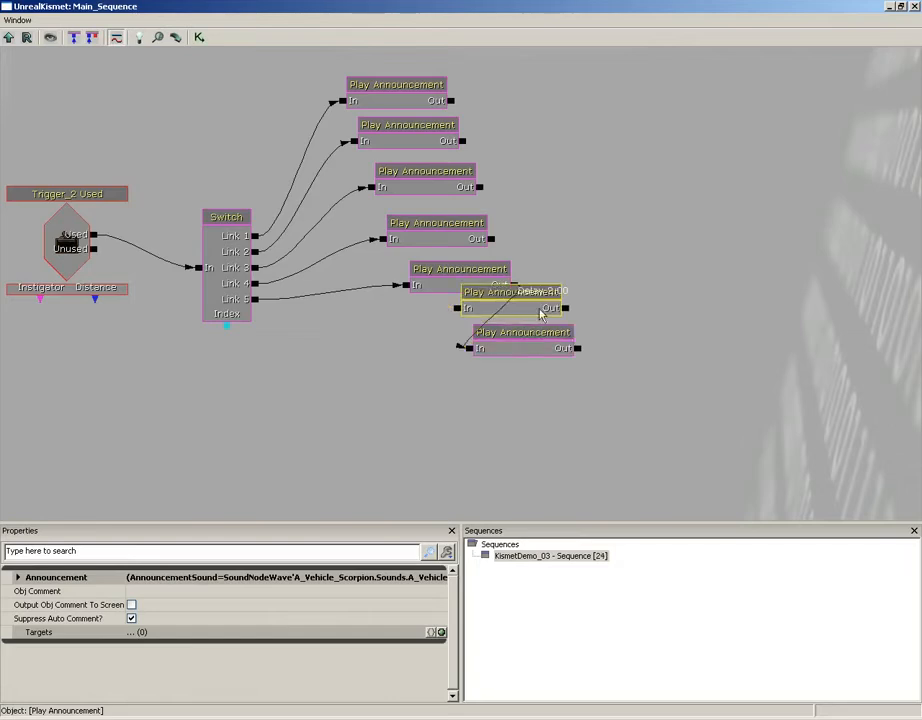
{"action": "left_click_drag", "start_coordinate": [533, 304], "coordinate": [601, 401], "text": "ctrl"}
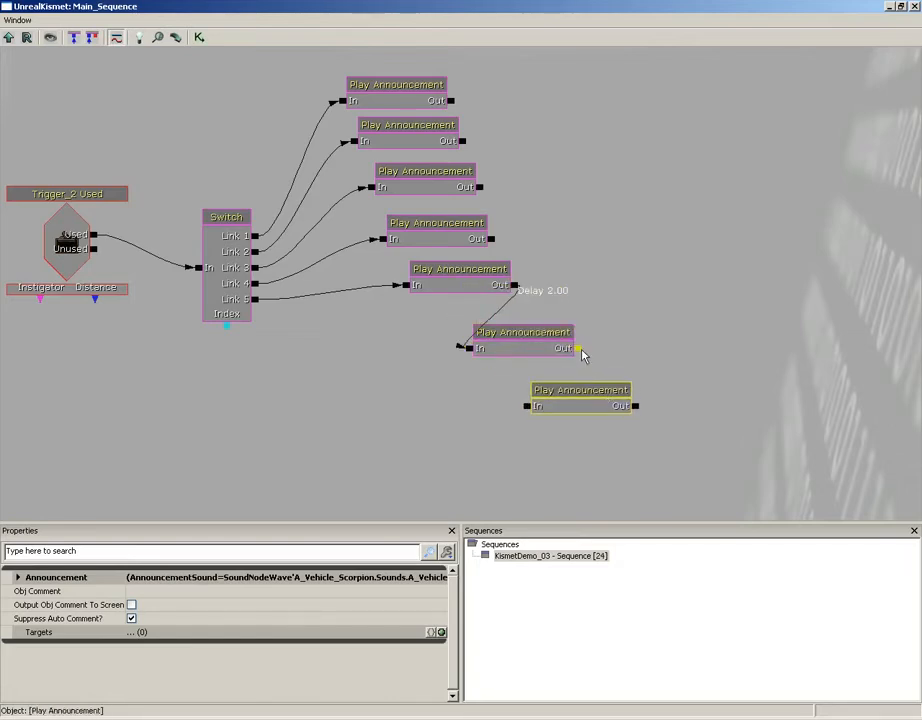
{"action": "left_click_drag", "start_coordinate": [577, 348], "coordinate": [527, 405]}
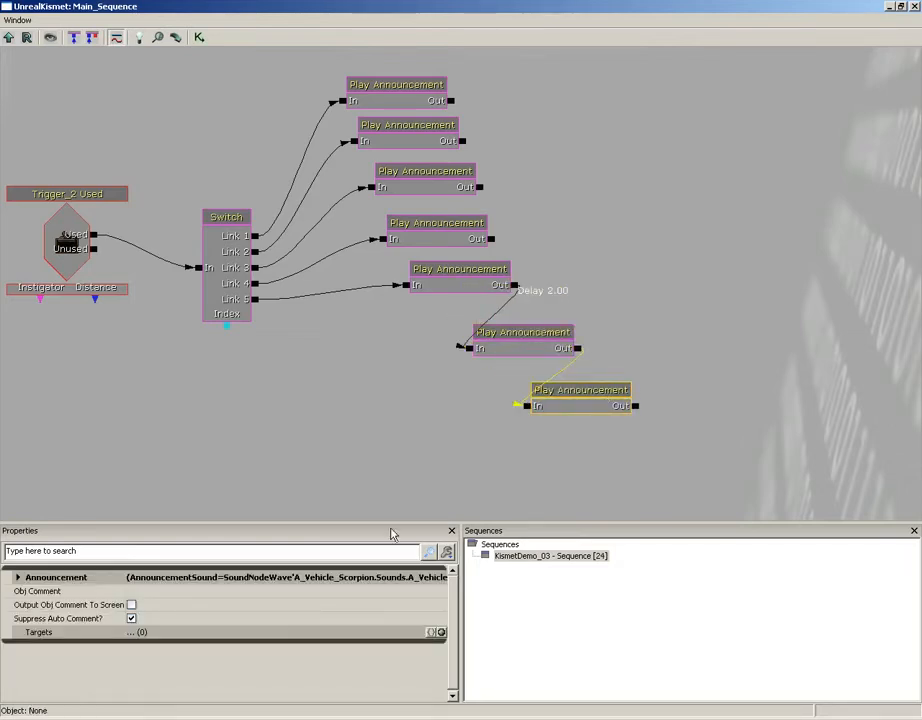
- Set the new node's Announcement Text to 'Self-destruct sequence initiated...'
{"action": "left_click", "coordinate": [150, 592]}
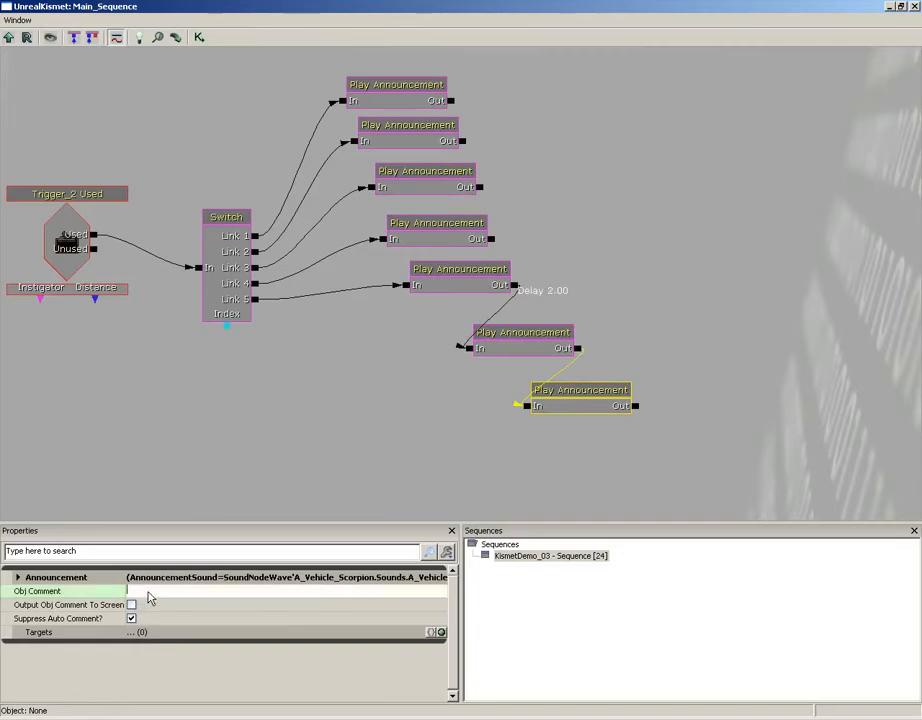
{"action": "double_click", "coordinate": [308, 579]}
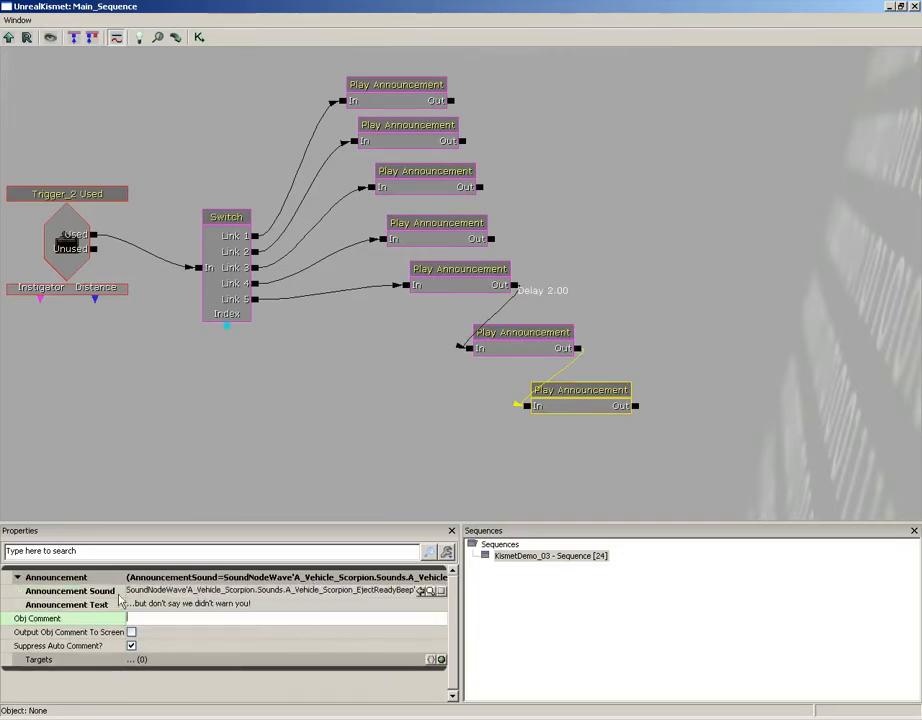
{"action": "left_click", "coordinate": [180, 604]}
{"action": "type", "text": "Self-destr"}
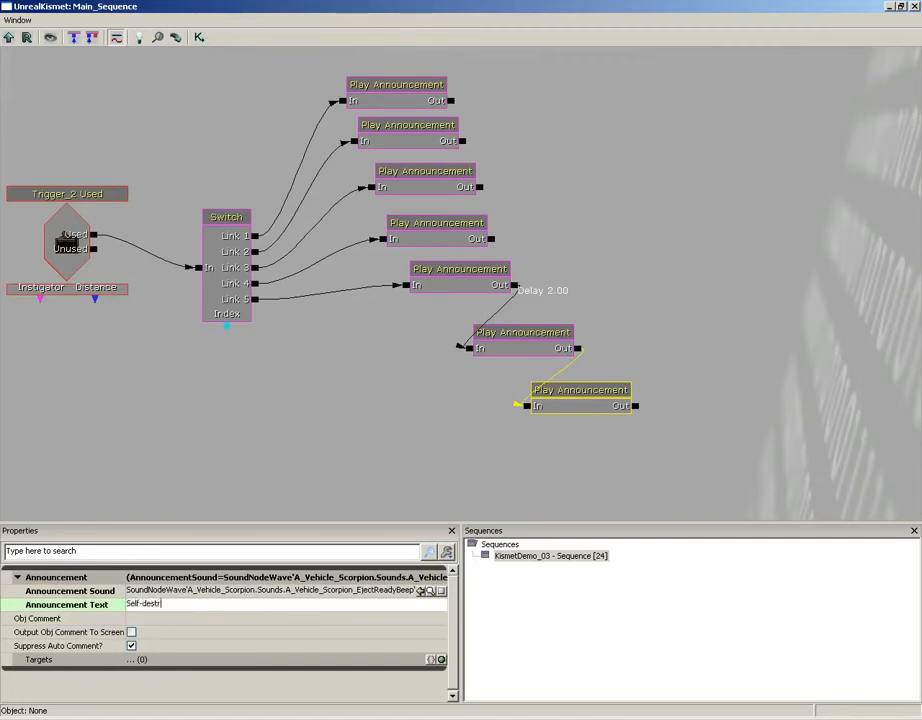
{"action": "type", "text": "uct sequence initiated..."}
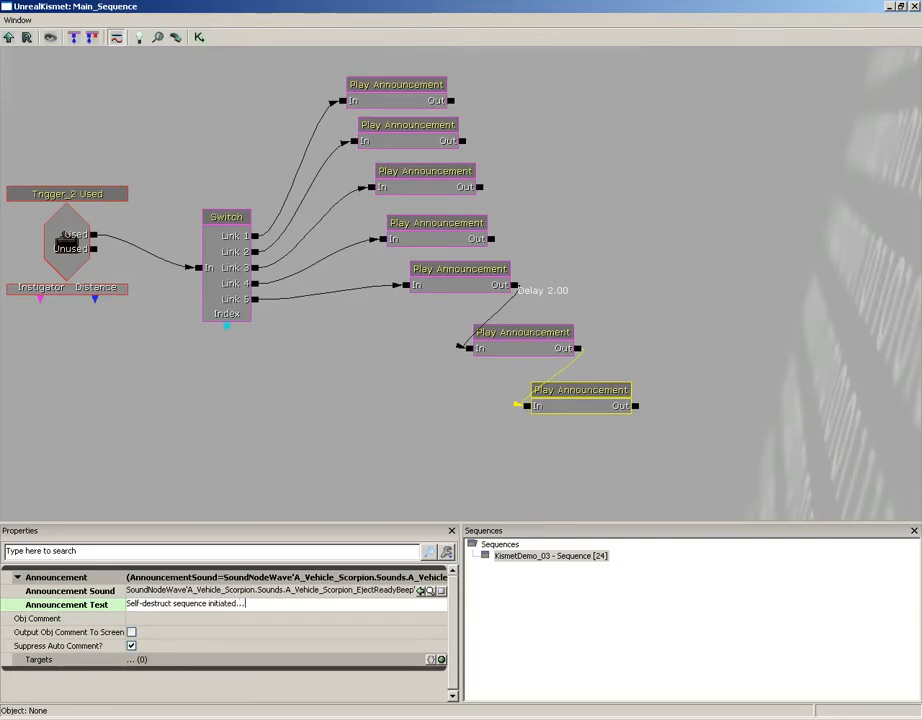
{"action": "key", "text": "Return"}
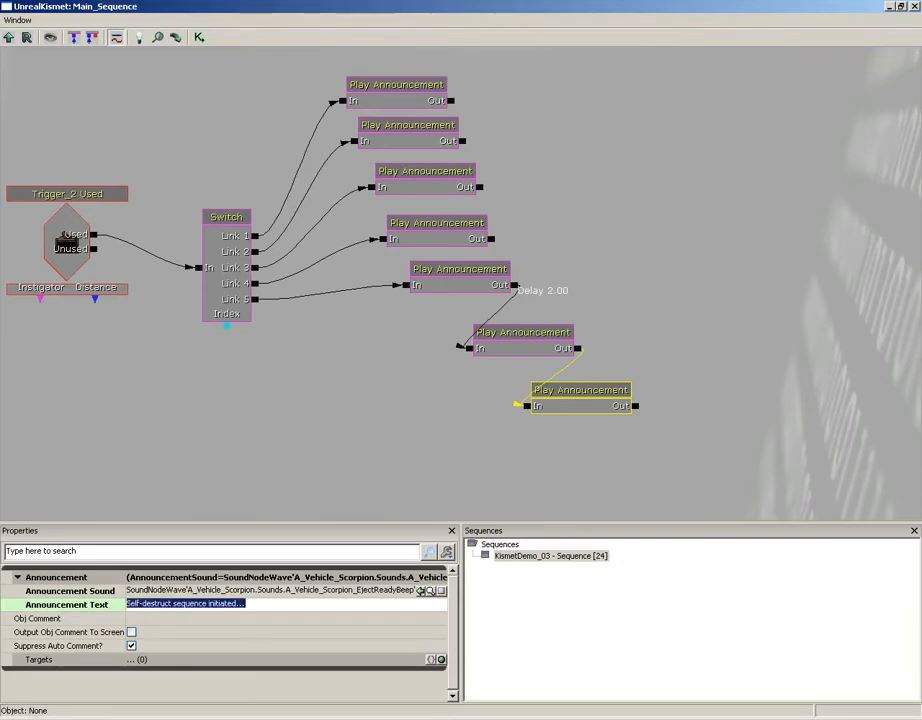
{"action": "left_click_drag", "start_coordinate": [582, 403], "coordinate": [596, 416]}
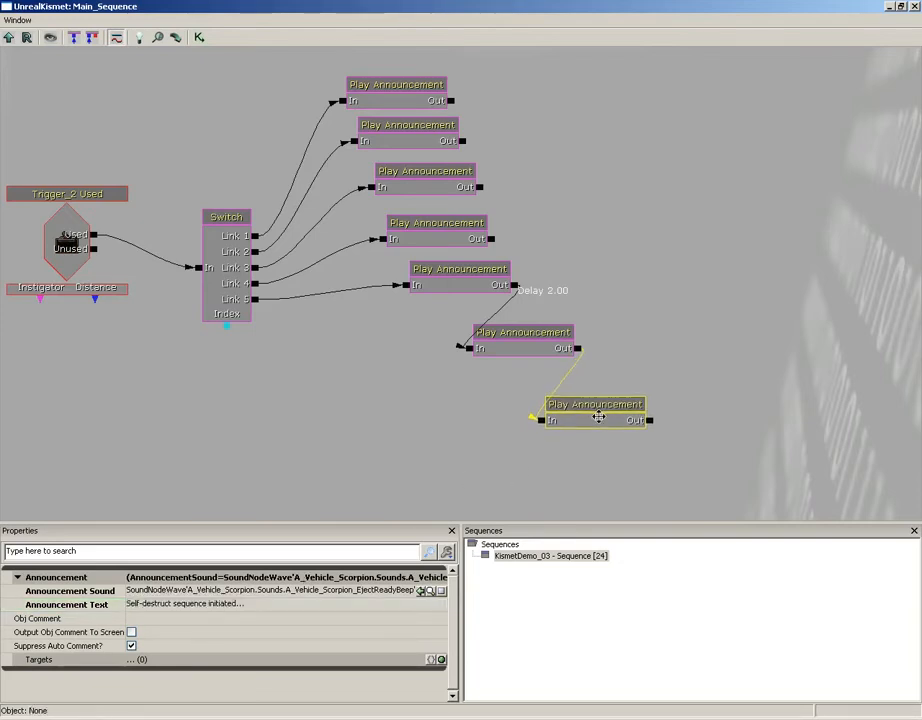
- Give the fifth announcement's output link a 3-second activate delay
{"action": "right_click", "coordinate": [577, 354]}
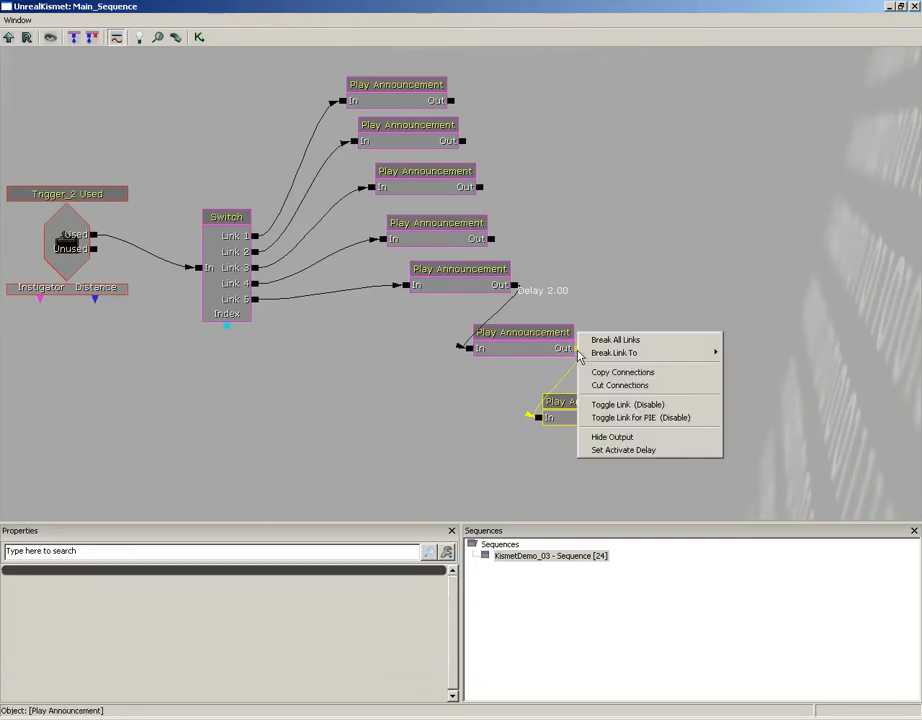
{"action": "left_click", "coordinate": [622, 450]}
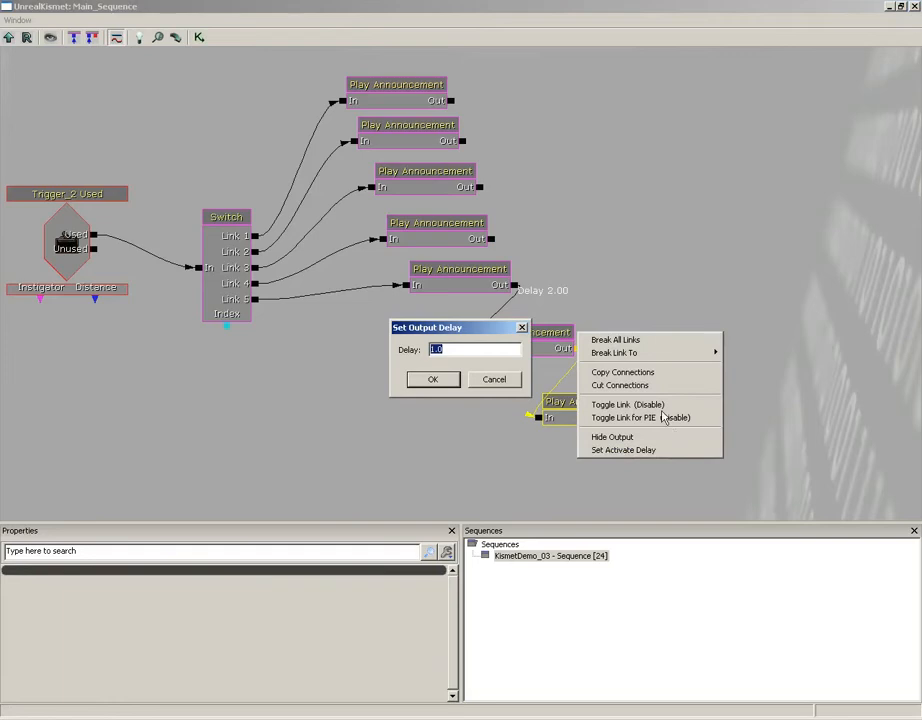
{"action": "type", "text": "3"}
{"action": "key", "text": "Return"}
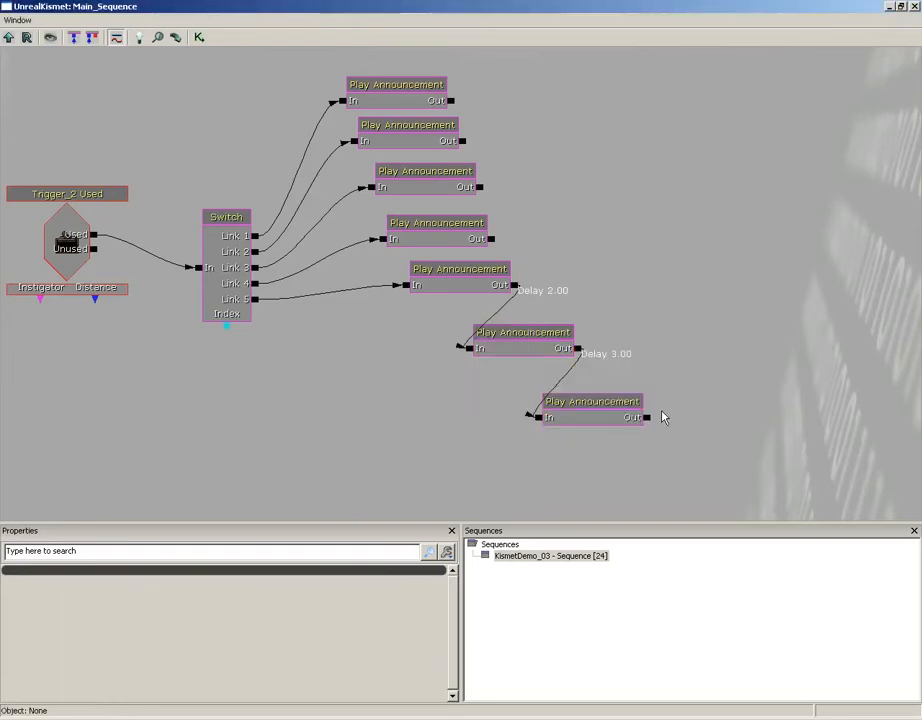
{"action": "right_click", "coordinate": [516, 291]}
{"action": "left_click", "coordinate": [560, 385]}
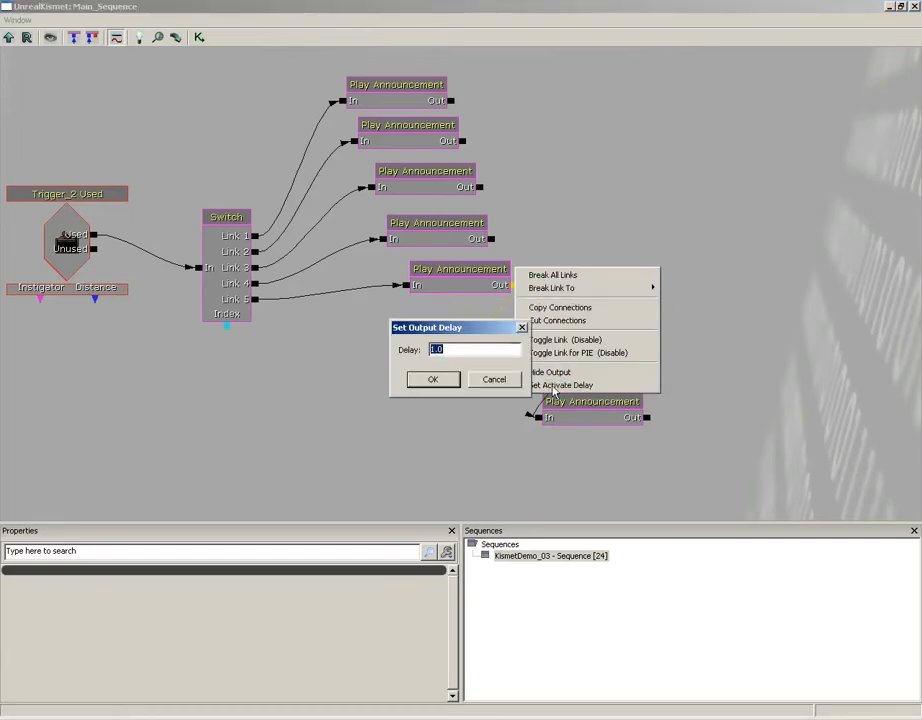
{"action": "type", "text": "3"}
{"action": "key", "text": "Return"}
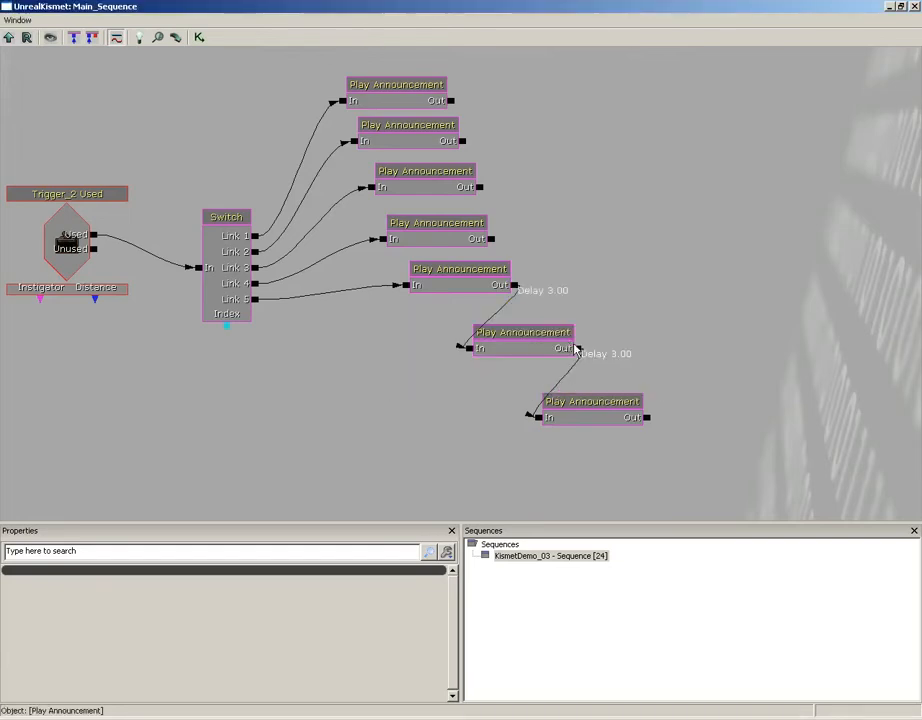
- Set a 2-second activate delay on the next announcement link, then close Kismet
{"action": "right_click", "coordinate": [576, 349]}
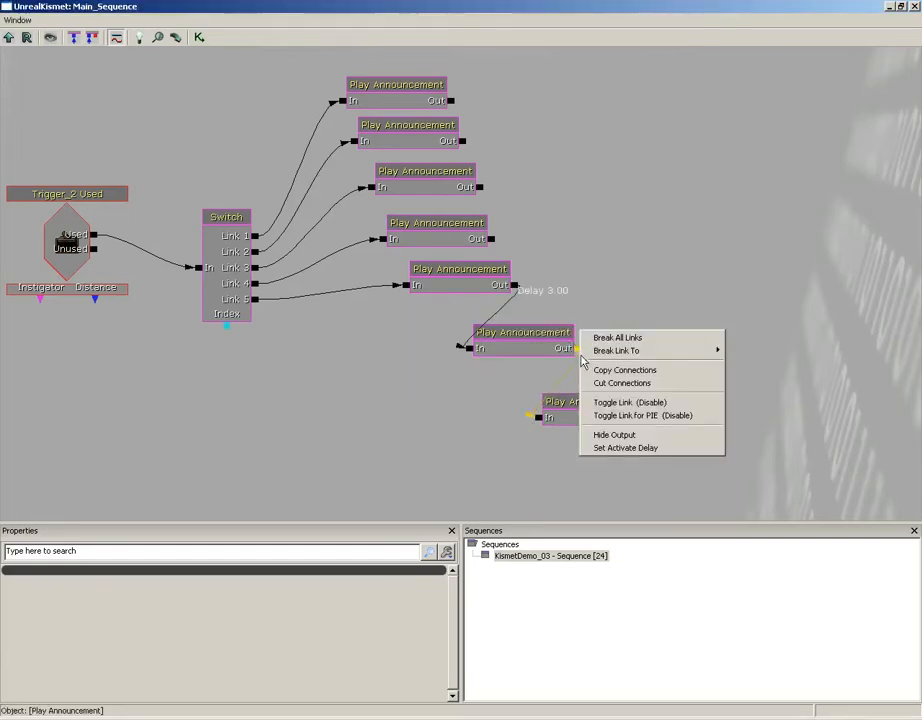
{"action": "left_click", "coordinate": [604, 448]}
{"action": "type", "text": "2"}
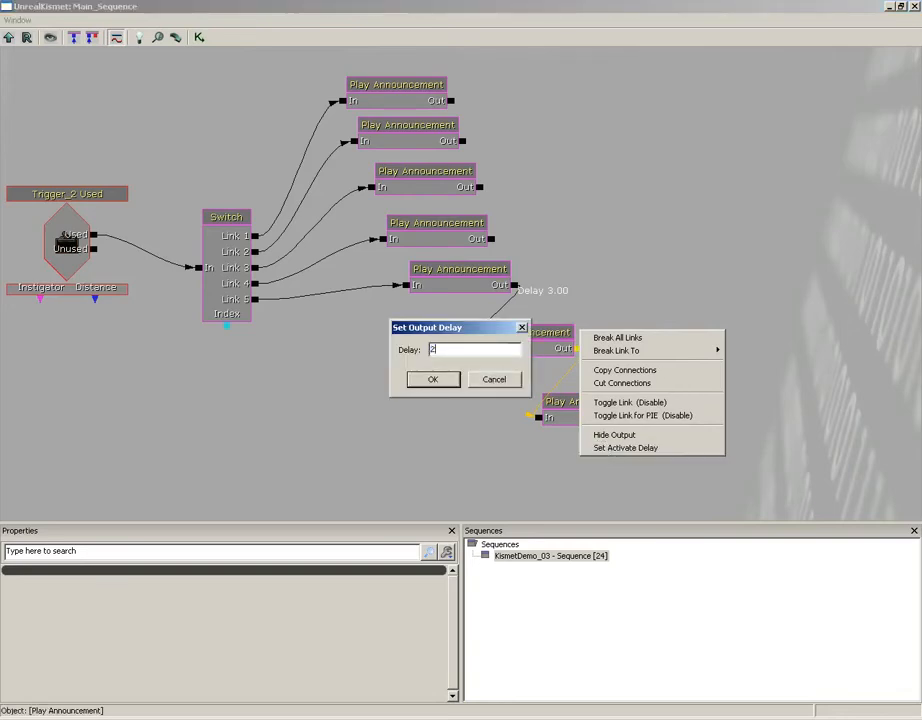
{"action": "key", "text": "Return"}
{"action": "left_click", "coordinate": [913, 7]}
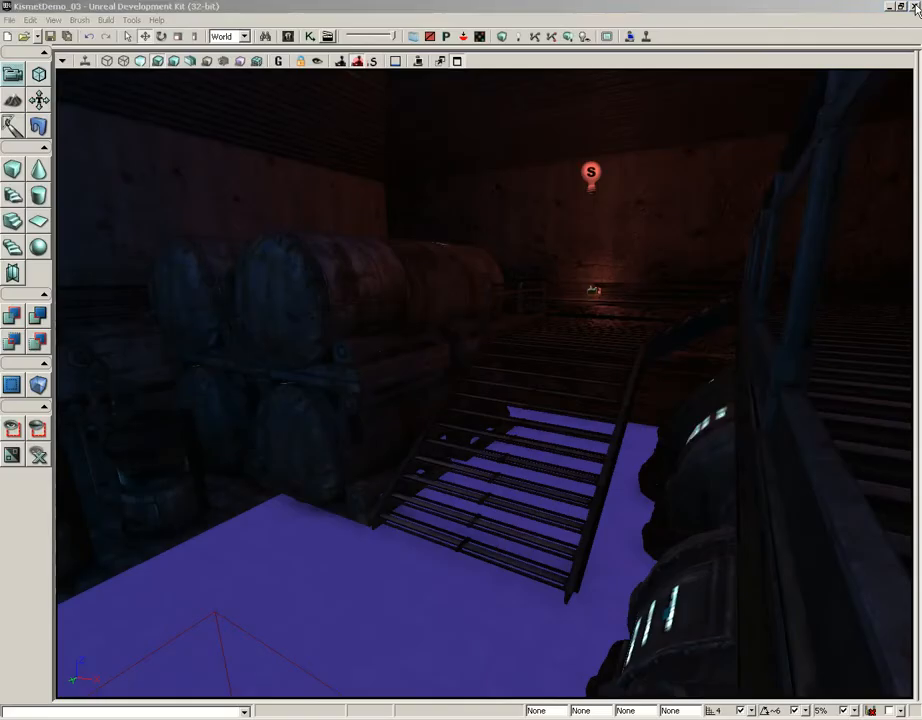
{"action": "right_click", "coordinate": [305, 627]}
{"action": "left_click", "coordinate": [360, 603]}
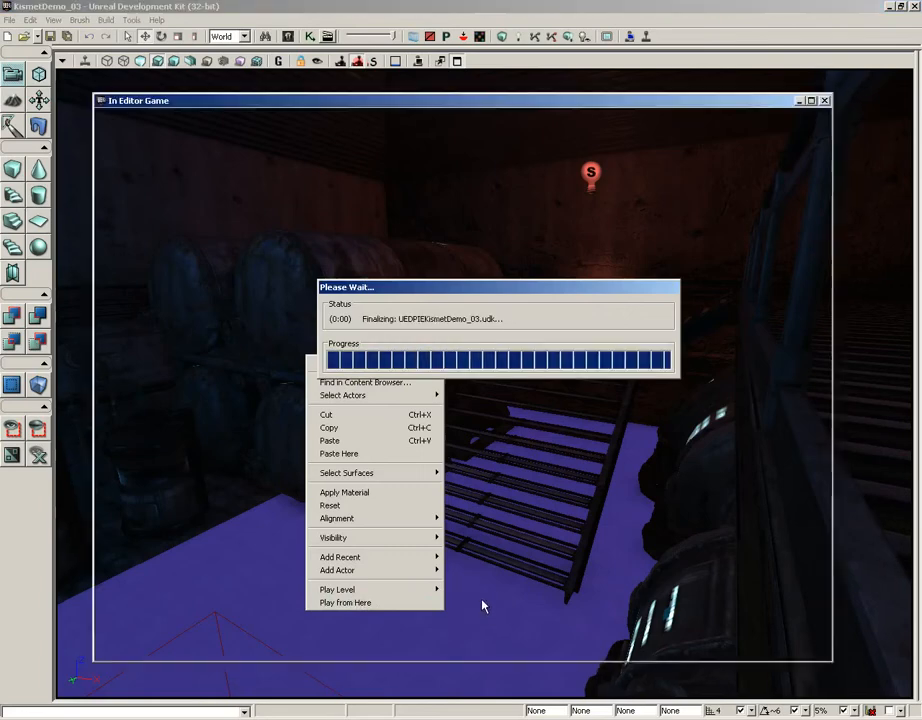
{"action": "key", "text": "w"}
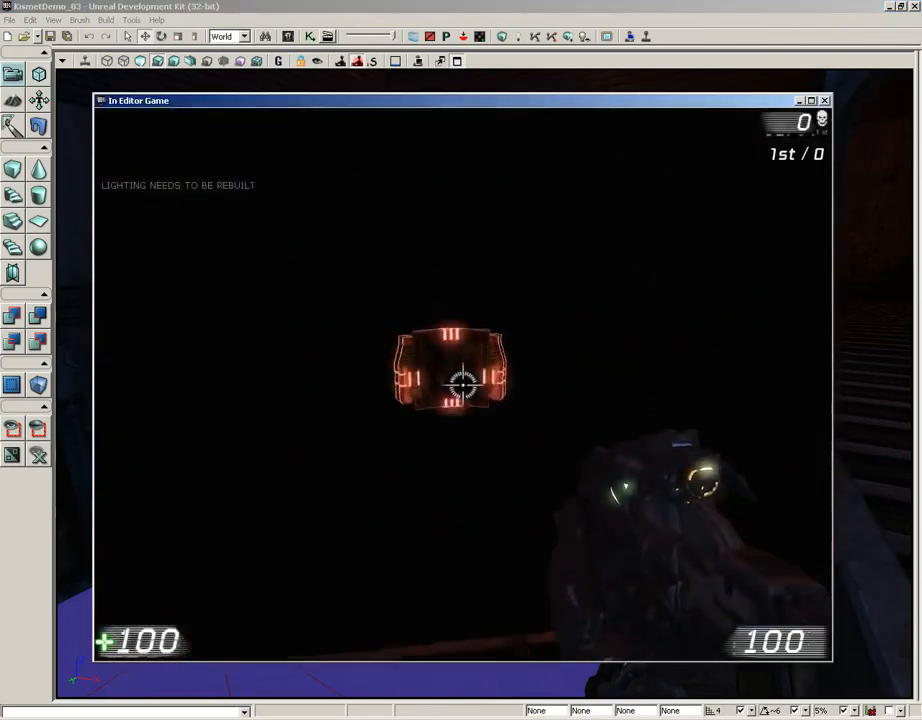
{"action": "key", "text": "e"}
{"action": "key", "text": "e"}
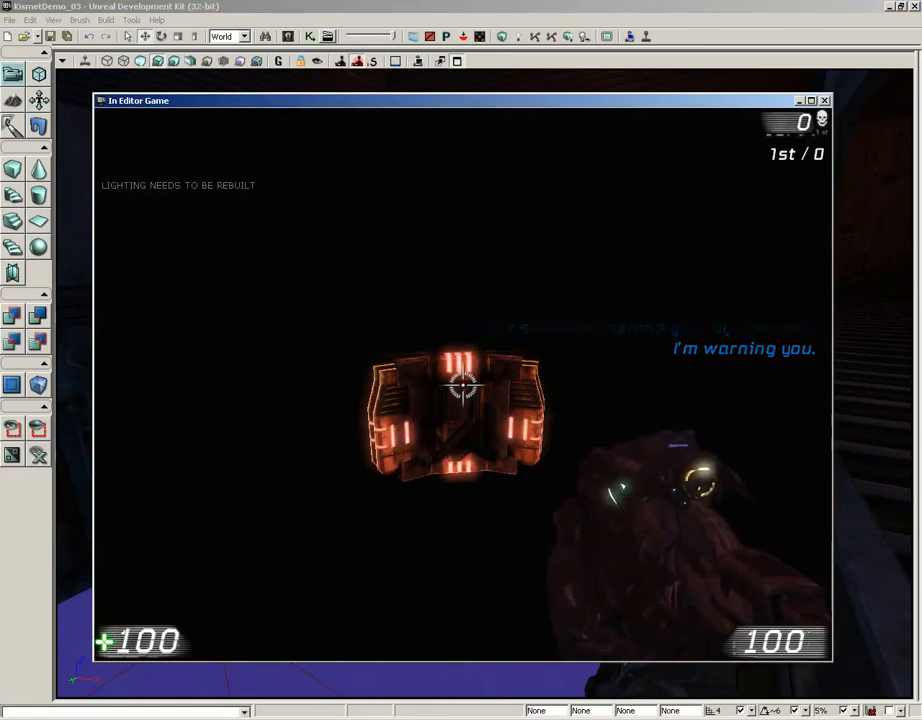
{"action": "key", "text": "e"}
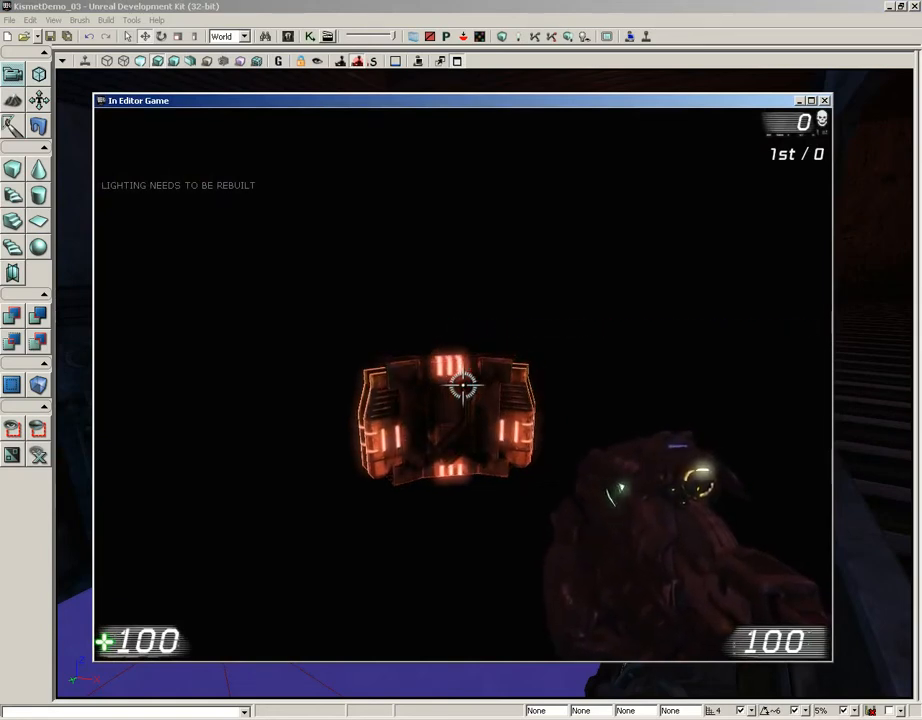
{"action": "key", "text": "w"}
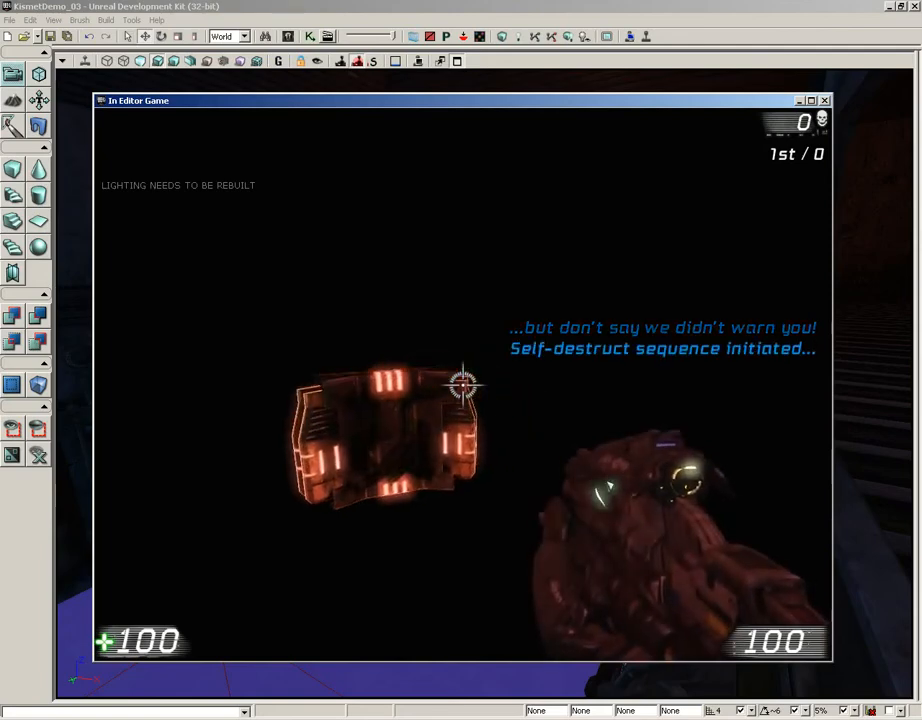
{"action": "key", "text": "w"}
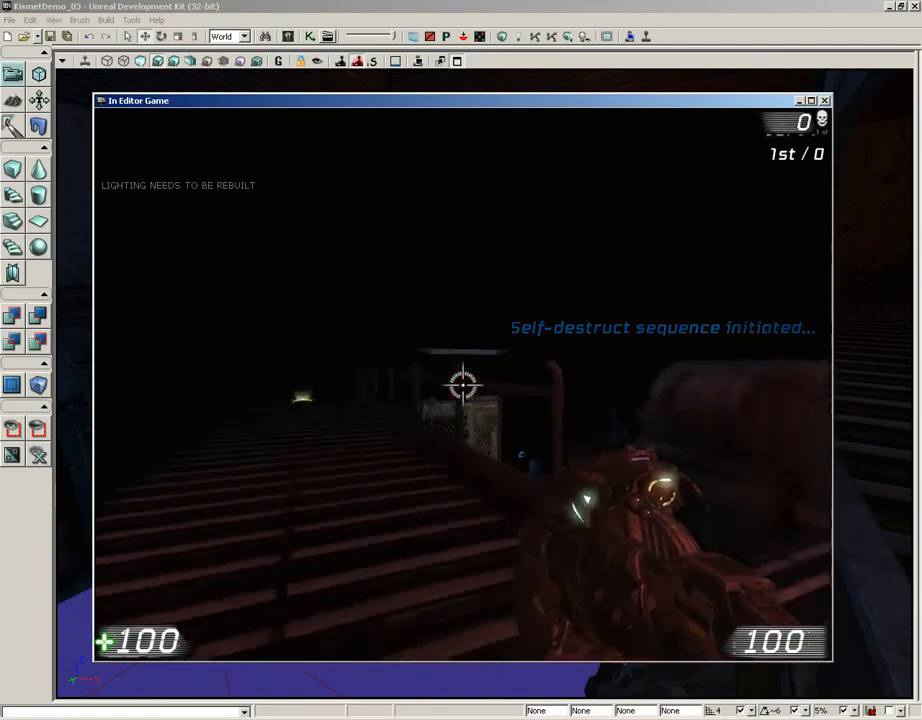
{"action": "key", "text": "Escape"}
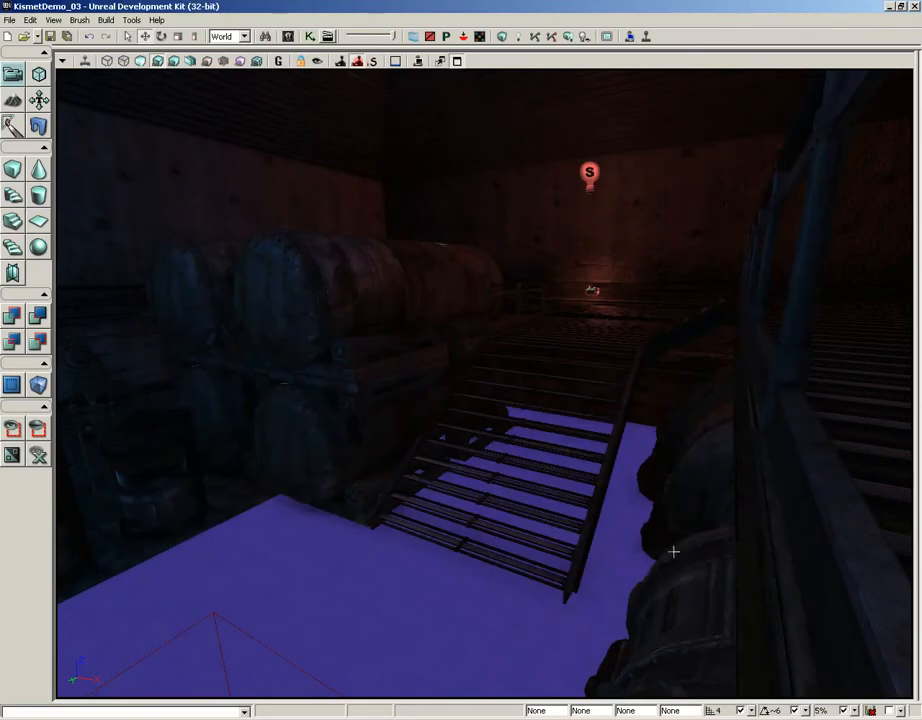
- Reopen Kismet, set Trigger_2 Used's Re Trigger Delay to 3, and close the editor
{"action": "left_click", "coordinate": [309, 36]}
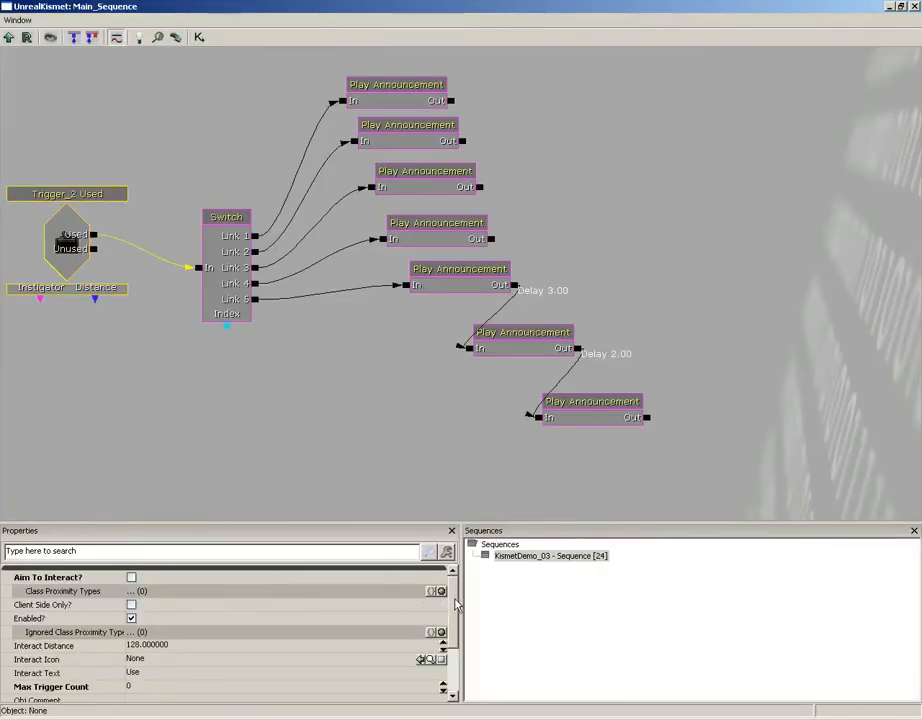
{"action": "scroll", "coordinate": [445, 612], "scroll_direction": "down", "scroll_amount": 2}
{"action": "left_click", "coordinate": [170, 675]}
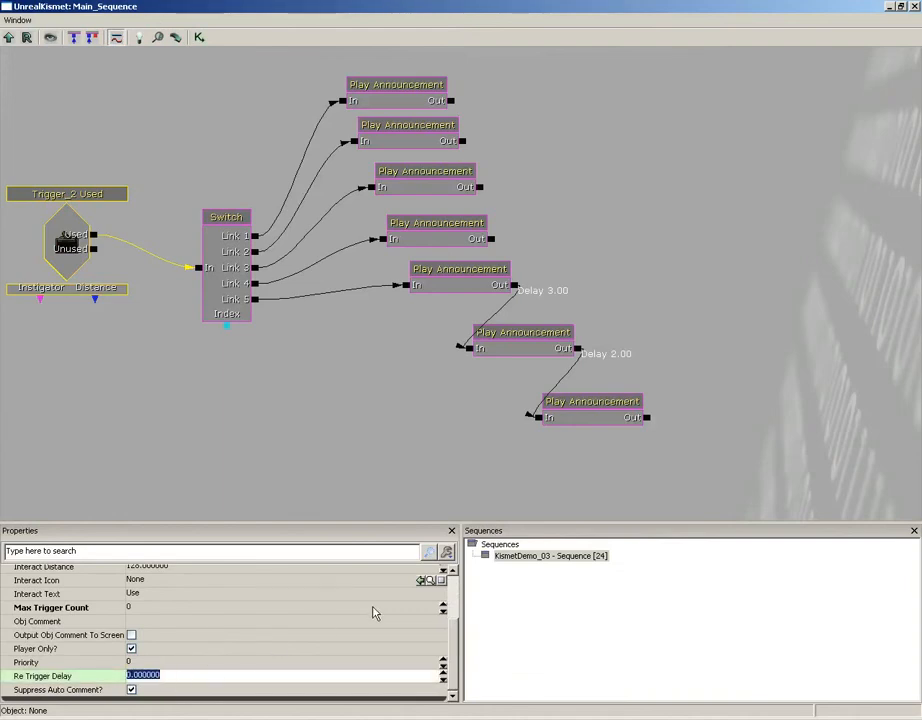
{"action": "type", "text": "3"}
{"action": "key", "text": "Return"}
{"action": "left_click", "coordinate": [815, 229]}
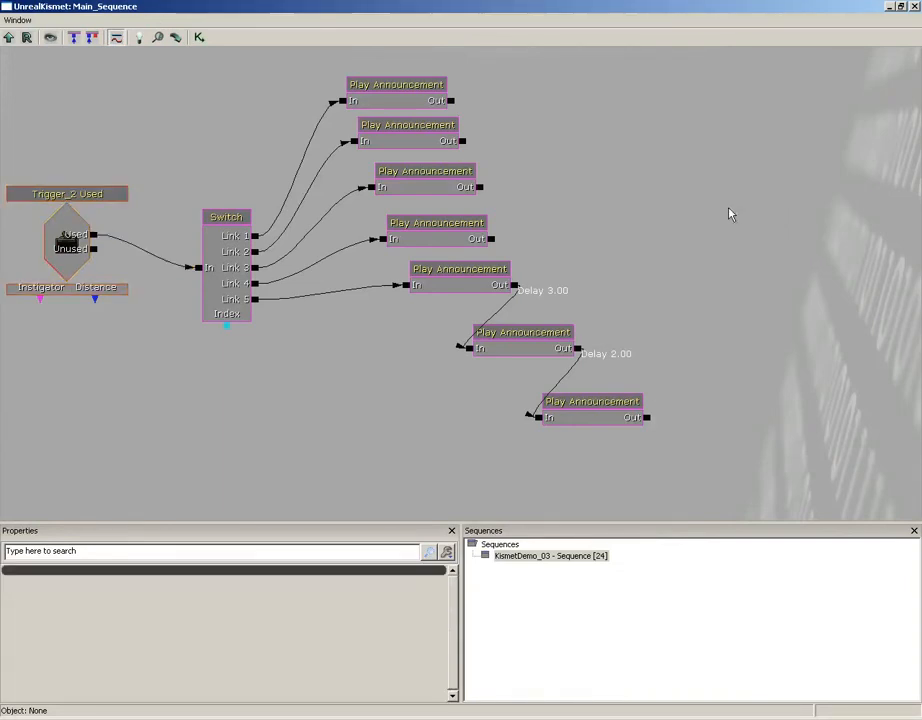
{"action": "scroll", "coordinate": [730, 216], "scroll_direction": "down", "scroll_amount": 3}
{"action": "left_click_drag", "start_coordinate": [690, 239], "coordinate": [704, 220]}
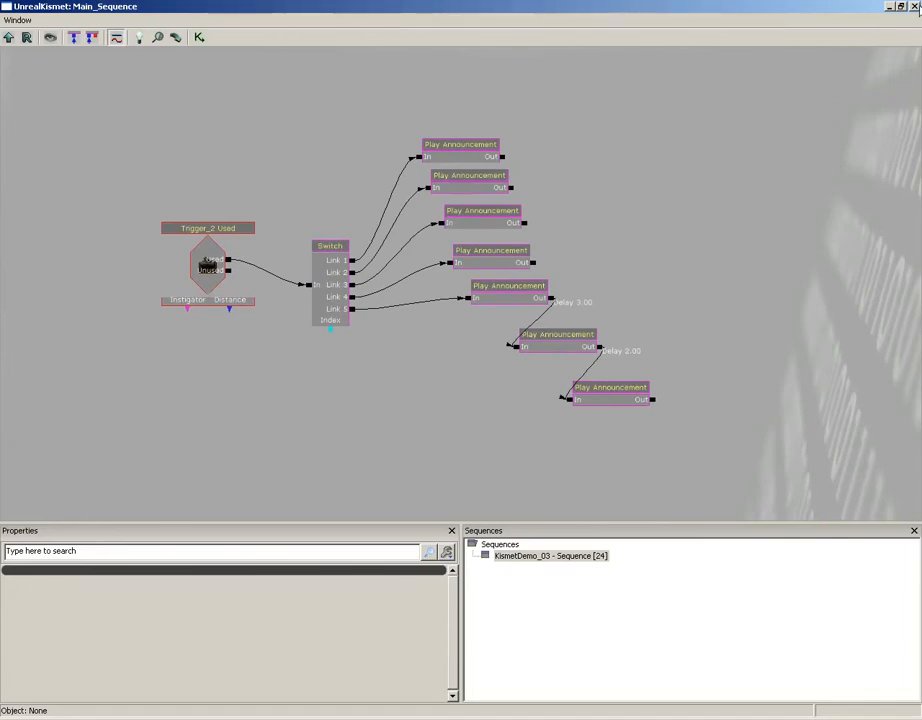
{"action": "left_click", "coordinate": [915, 7]}
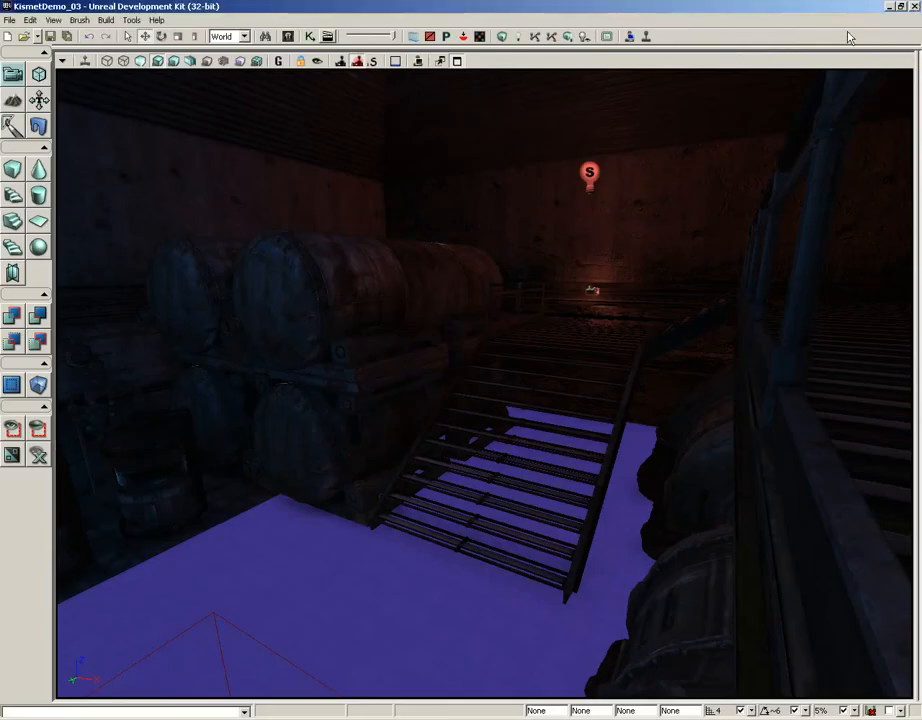